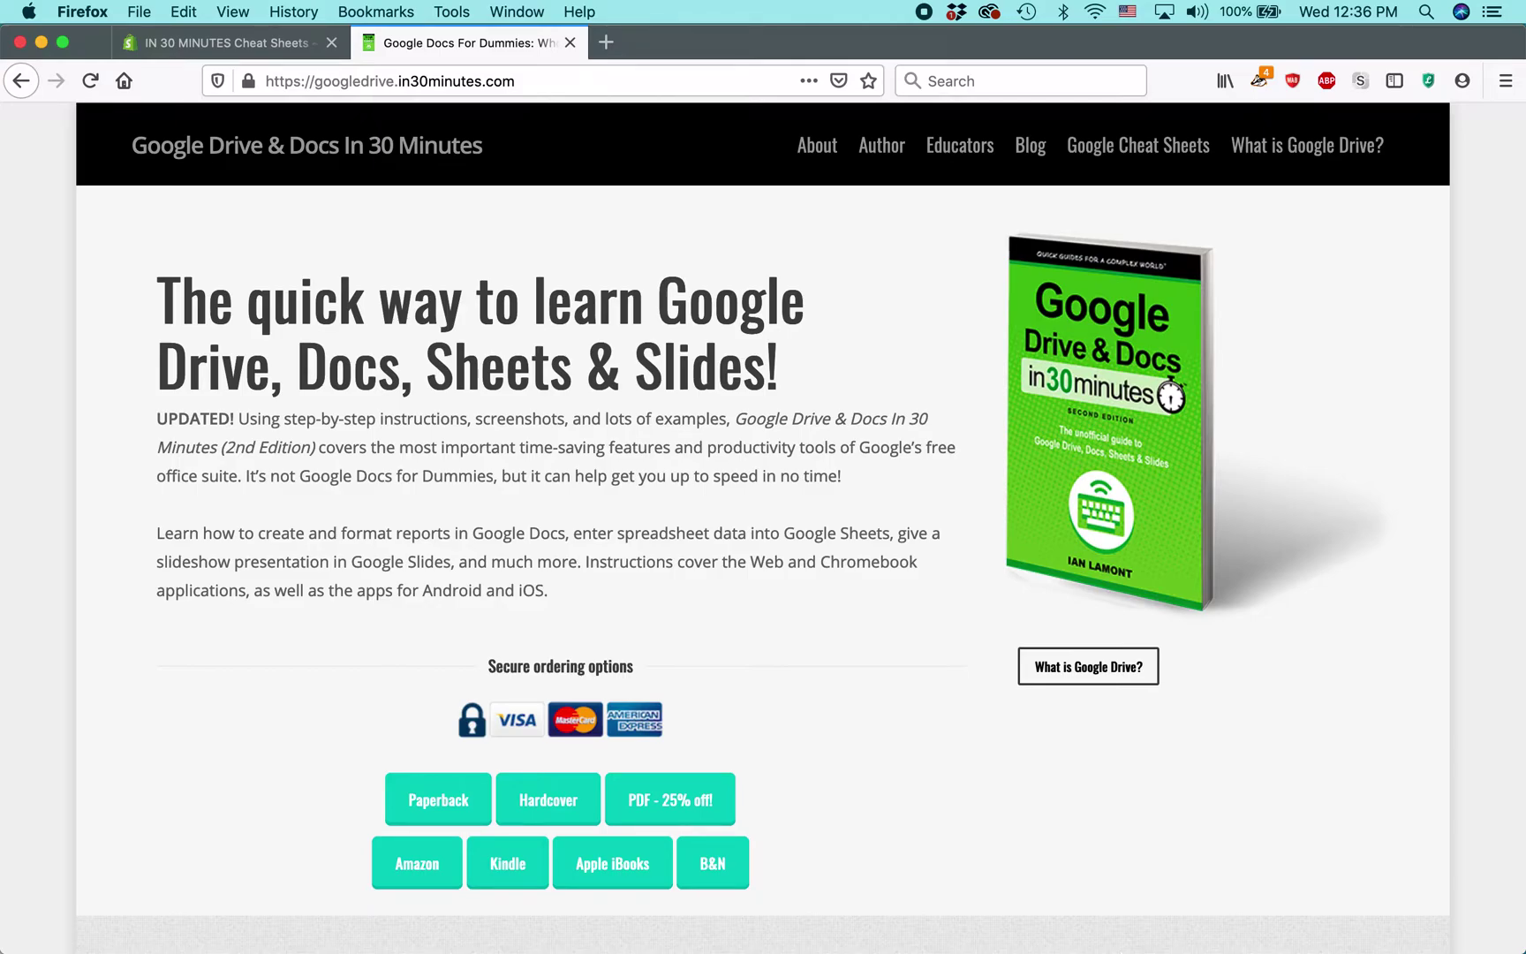
# Step: Switch from Firefox to the Chrome window showing the NETGALLEY Excel 2019 feedback report sheet
pyautogui.press('super+Tab')
pyautogui.press('super+Tab')
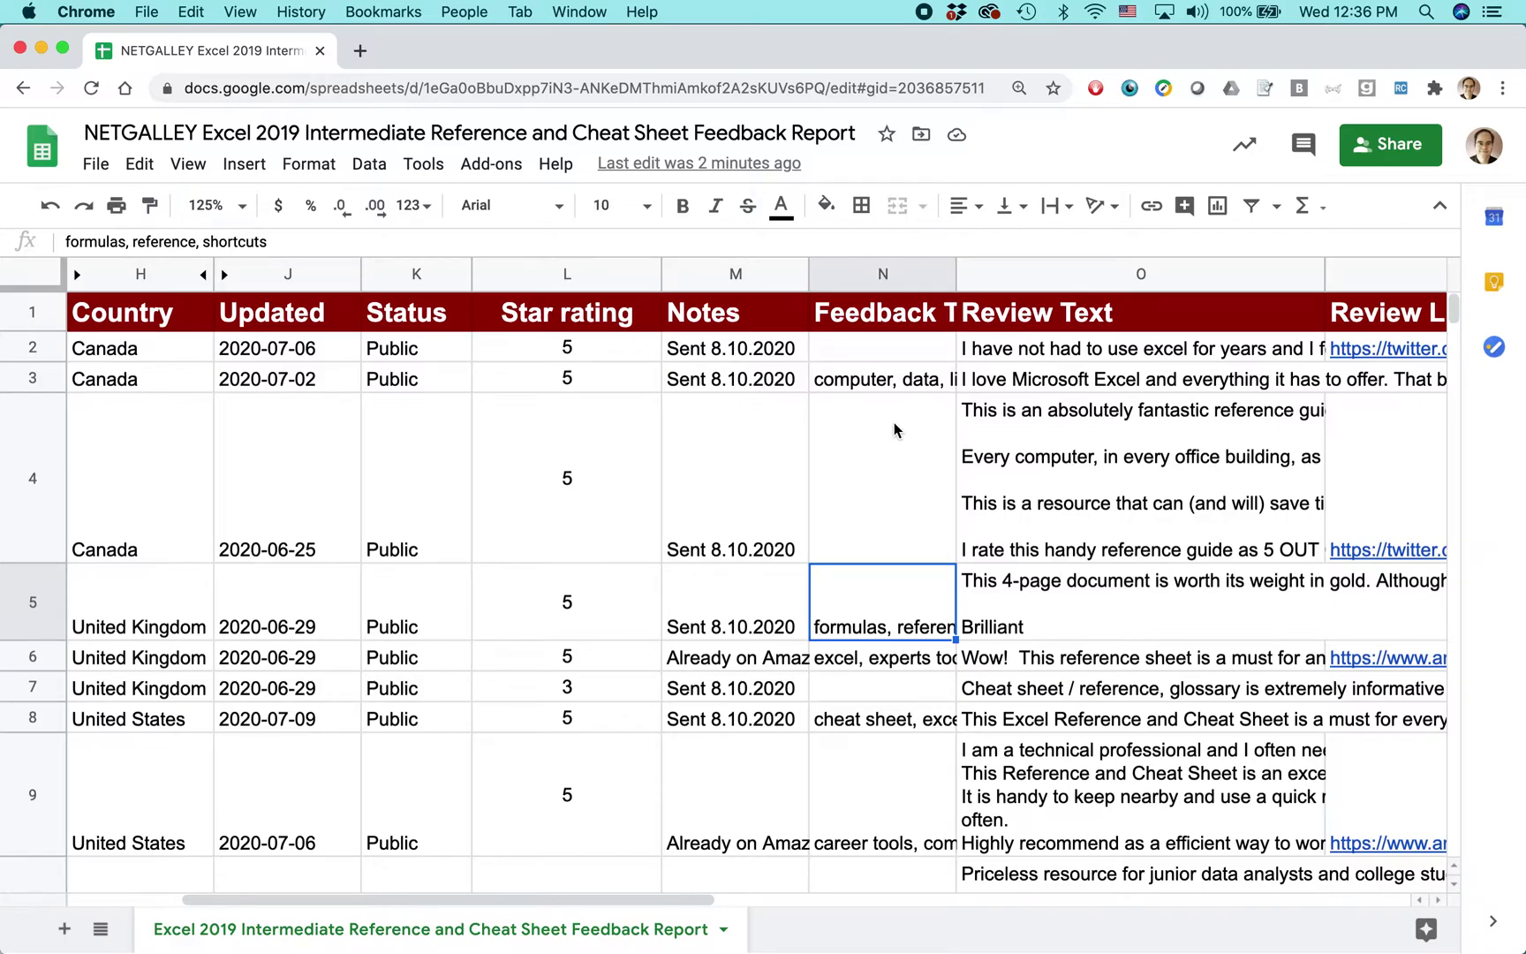
pyautogui.hscroll(-5, 894, 430)
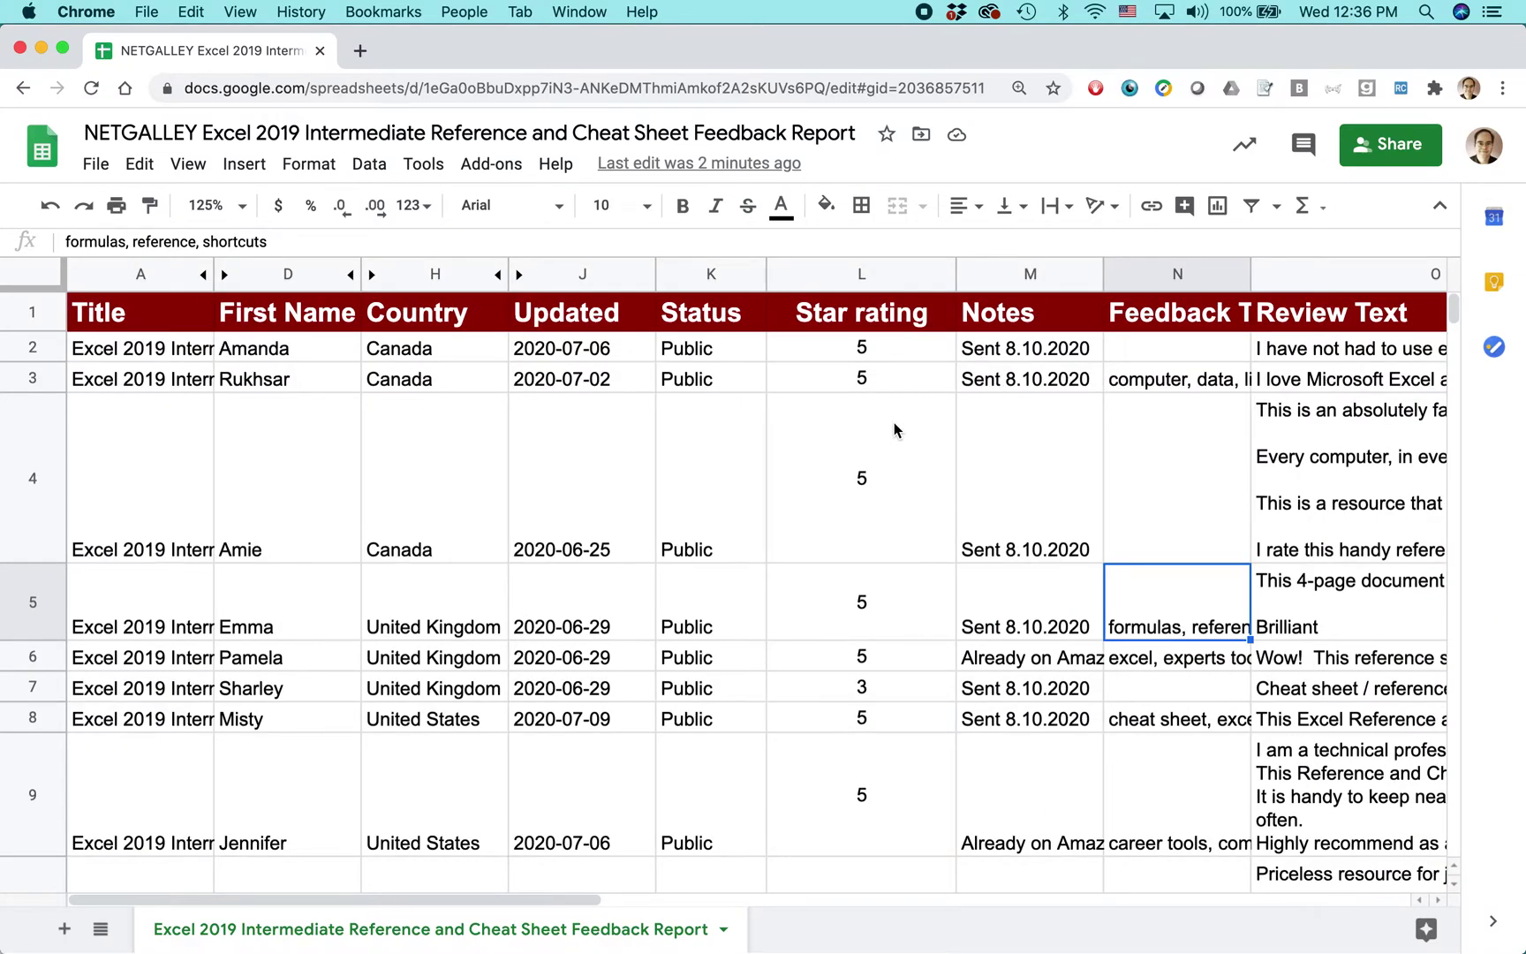
pyautogui.hscroll(5, 894, 430)
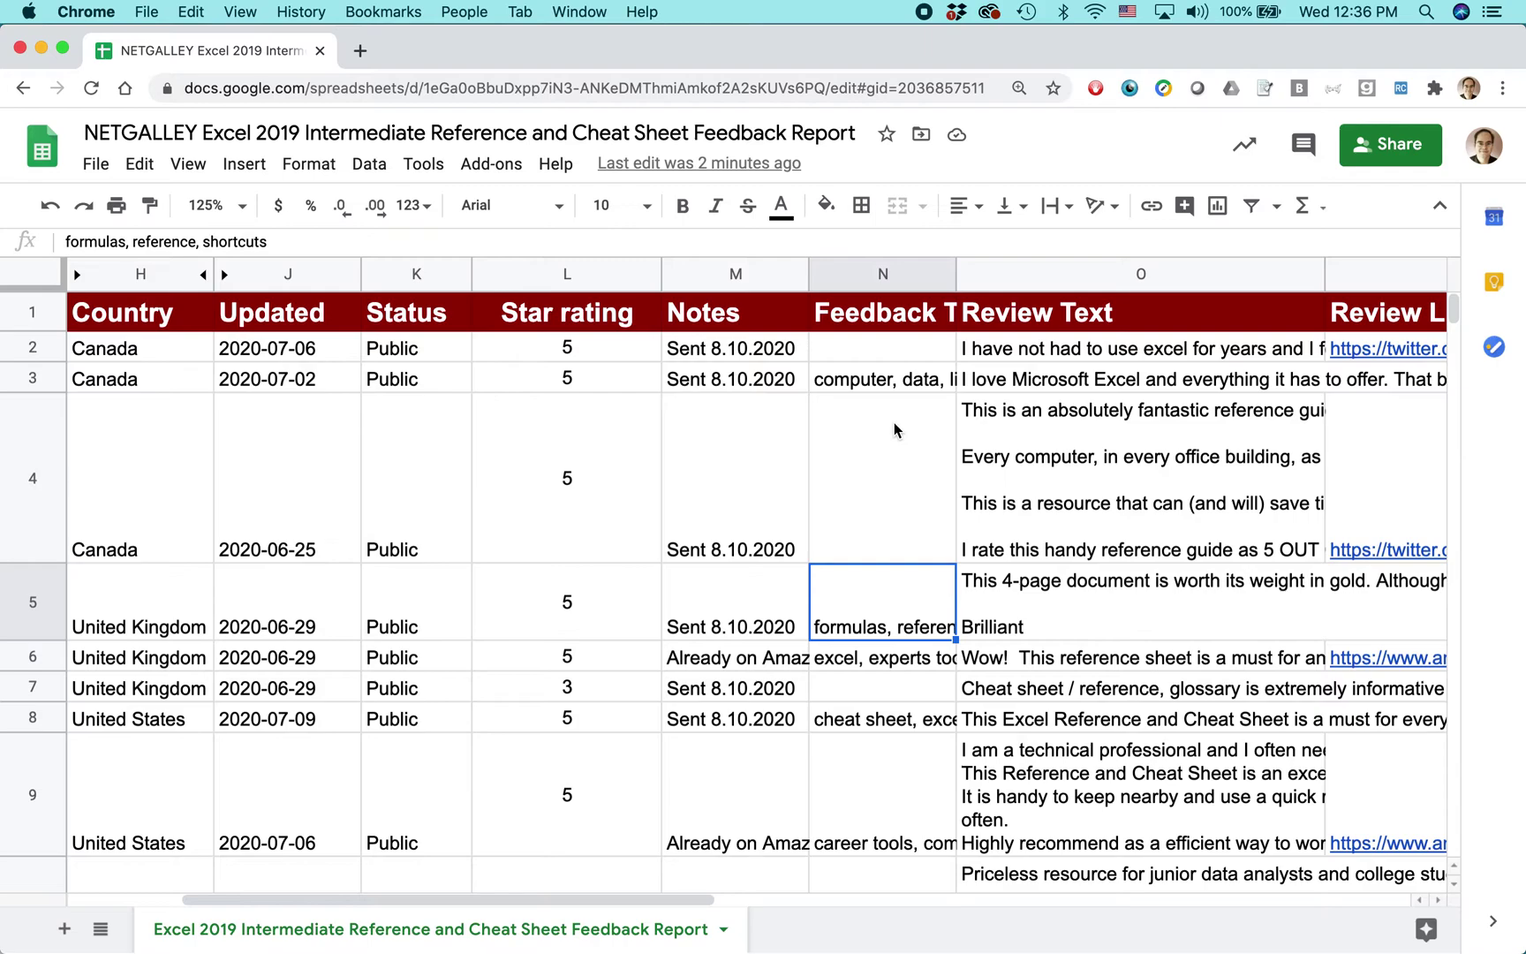
pyautogui.click(852, 263)
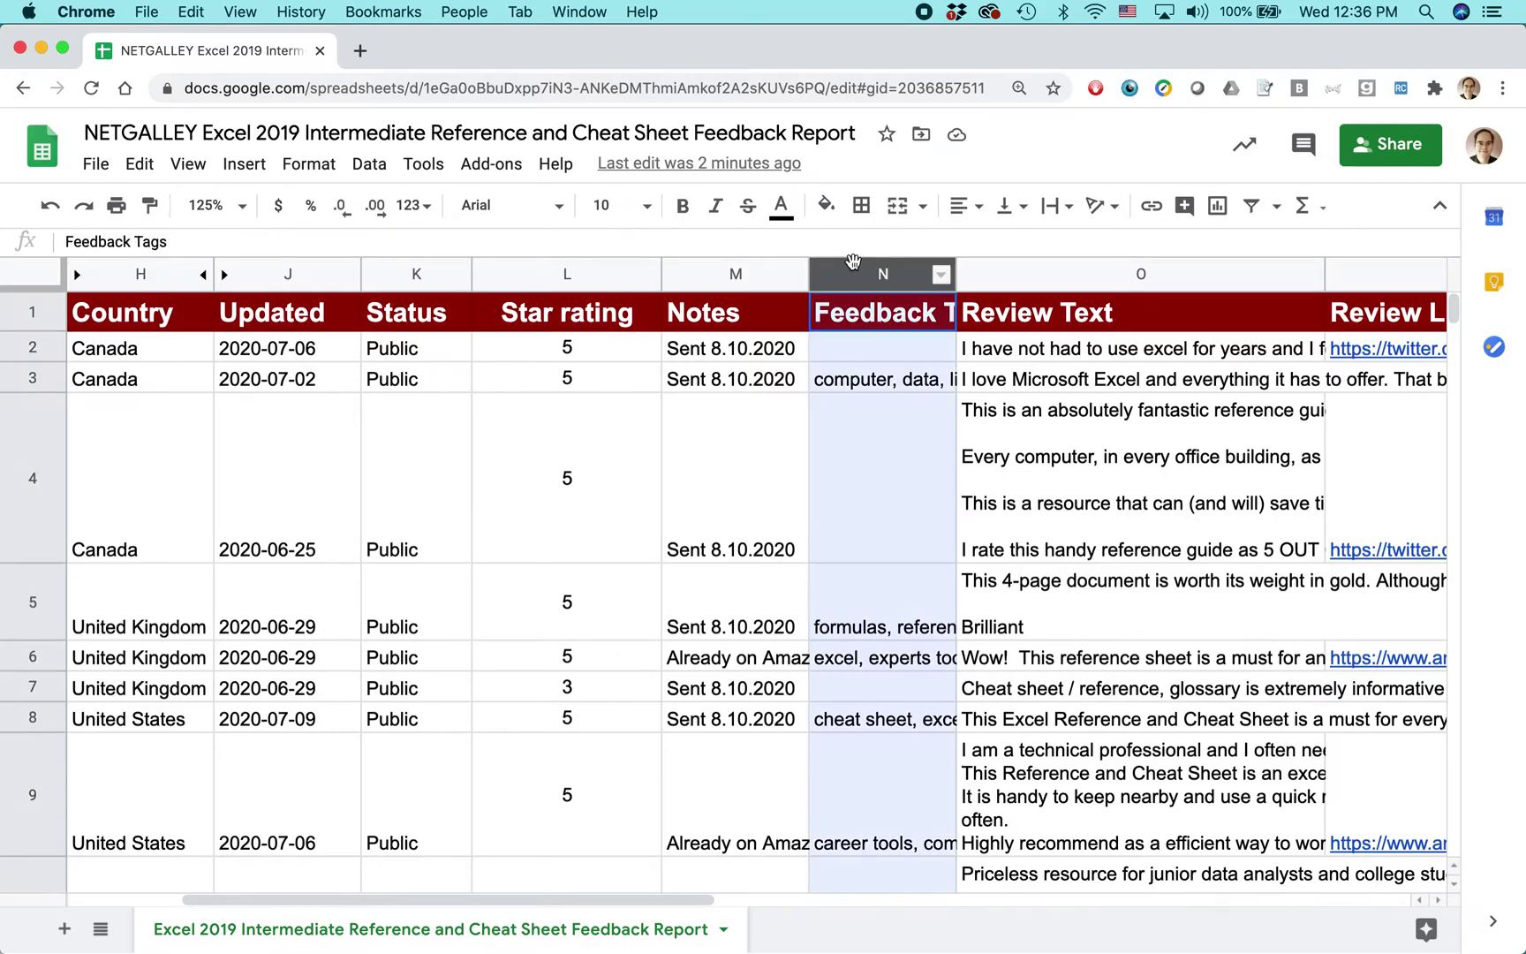
pyautogui.click(873, 384)
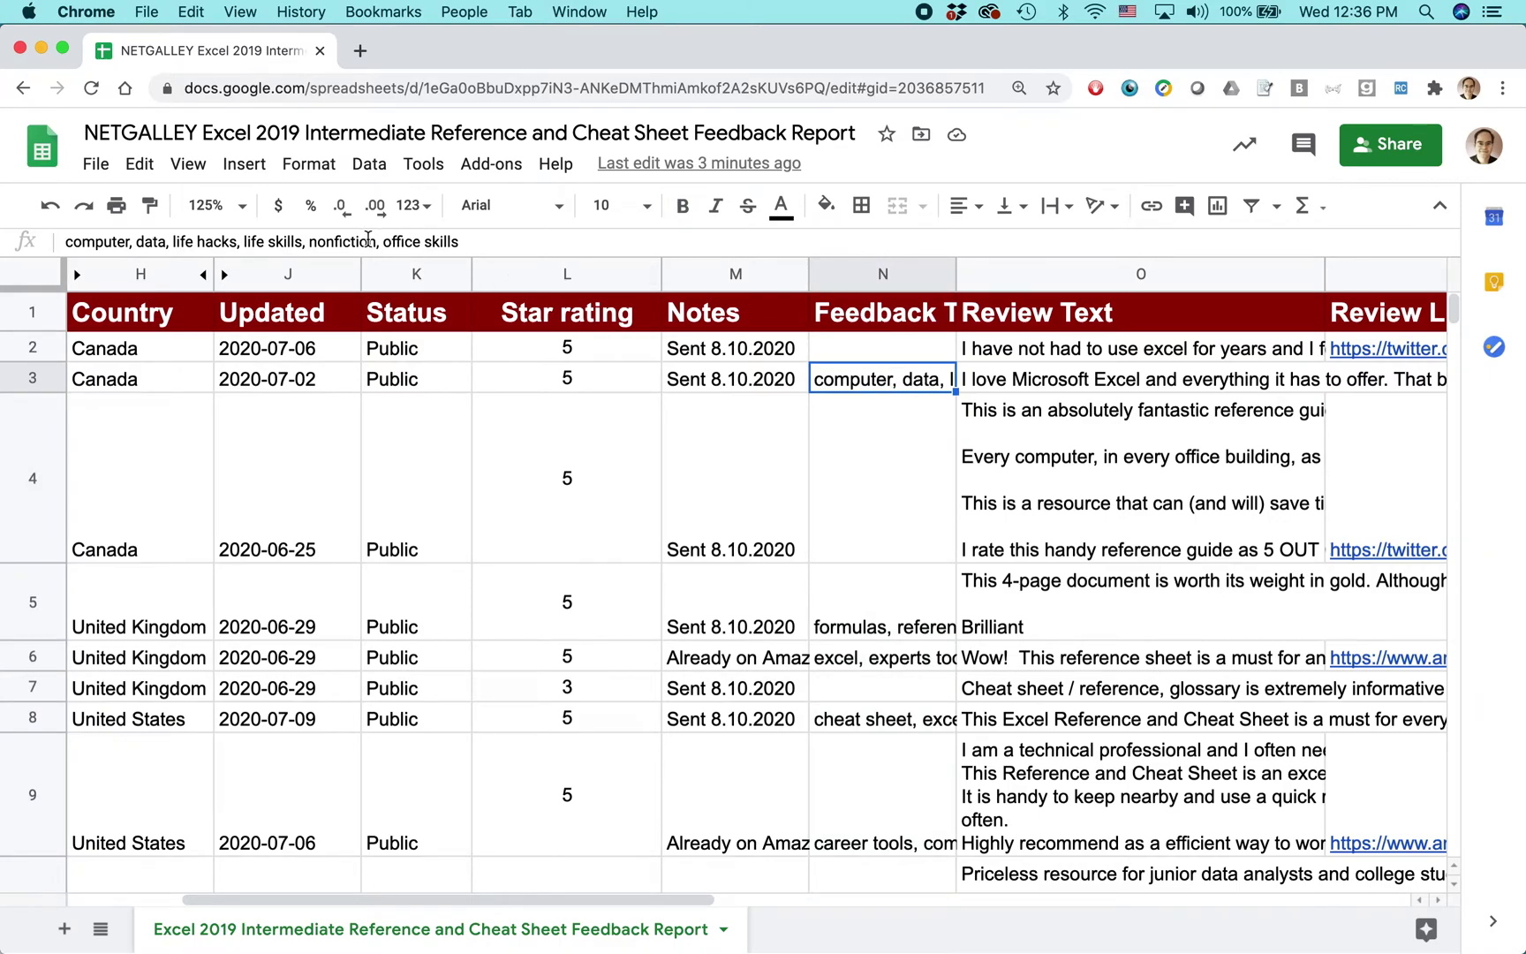
pyautogui.tripleClick(367, 240)
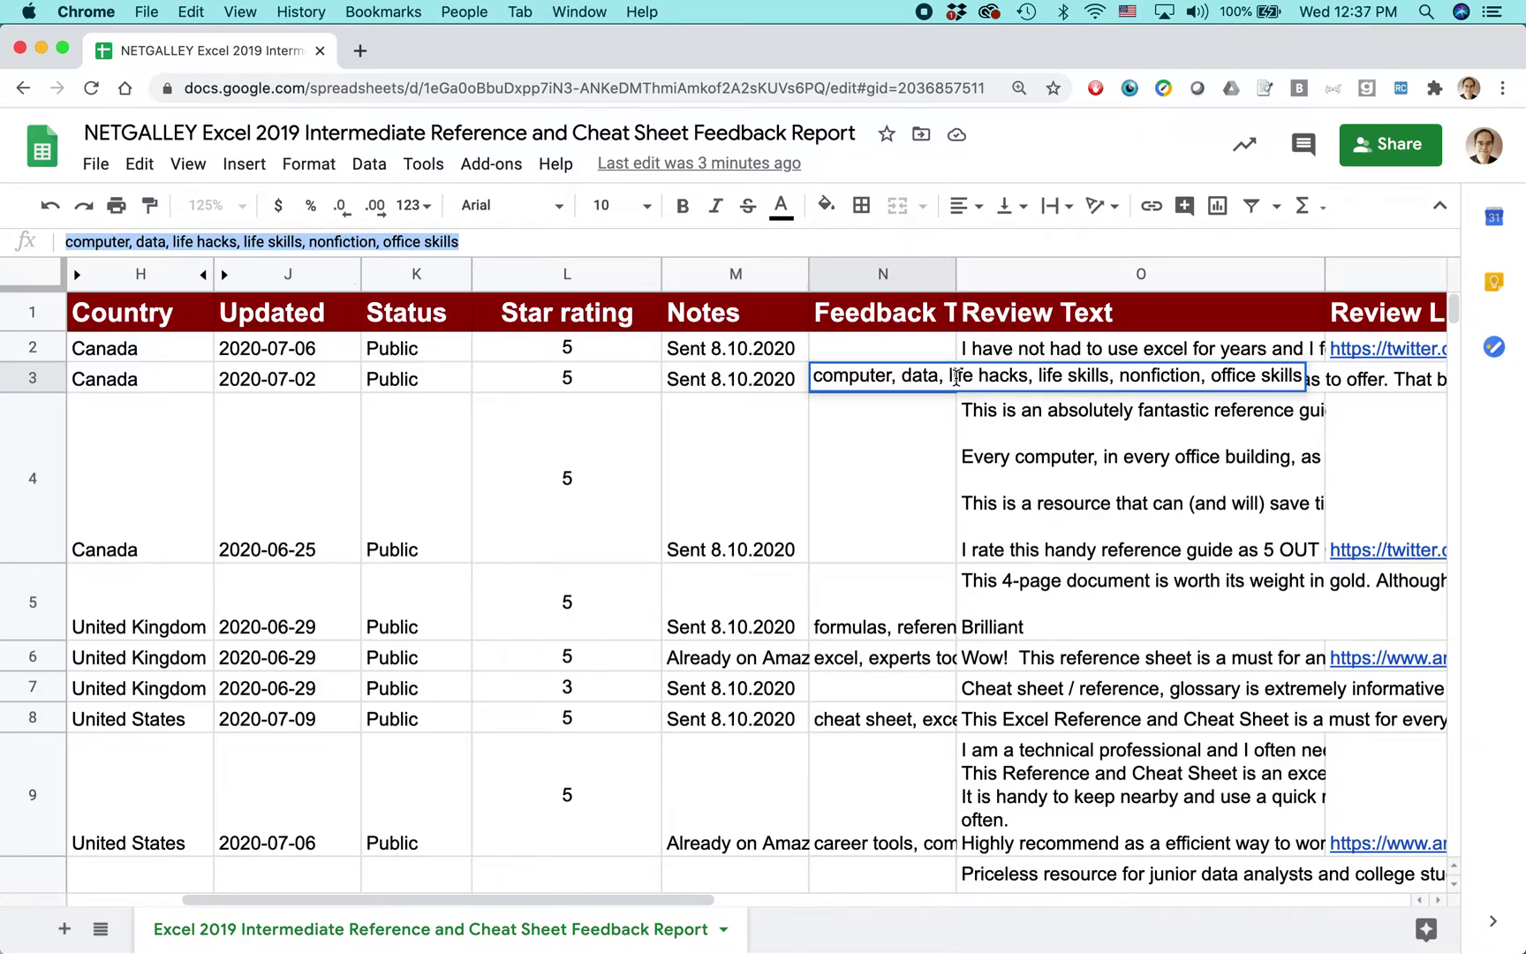
pyautogui.click(1122, 439)
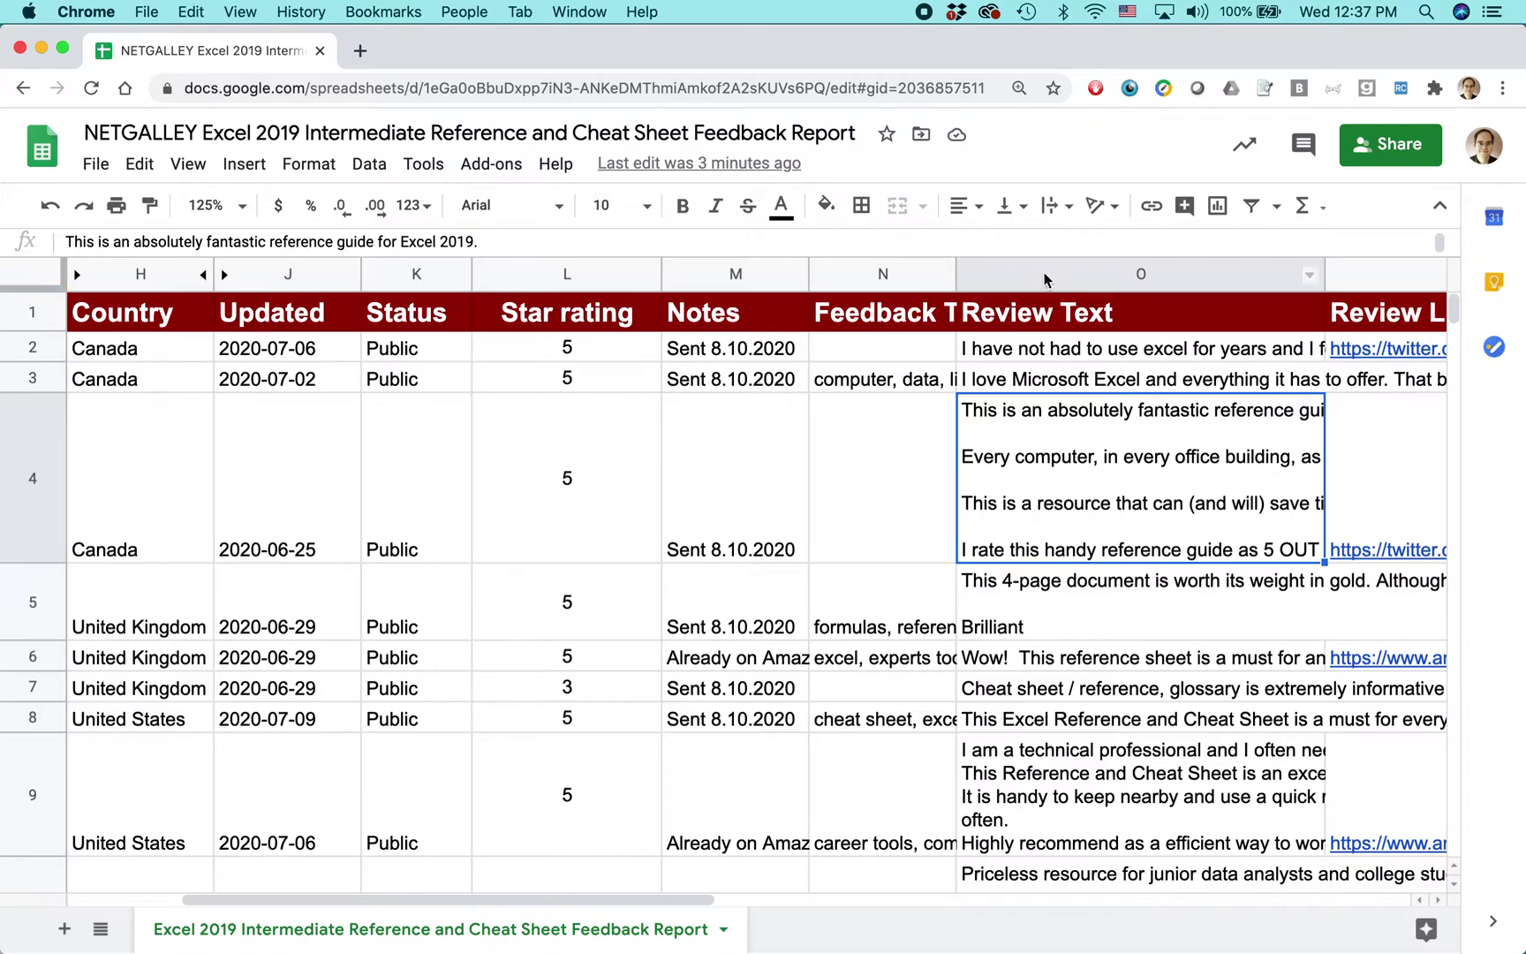
pyautogui.click(1047, 380)
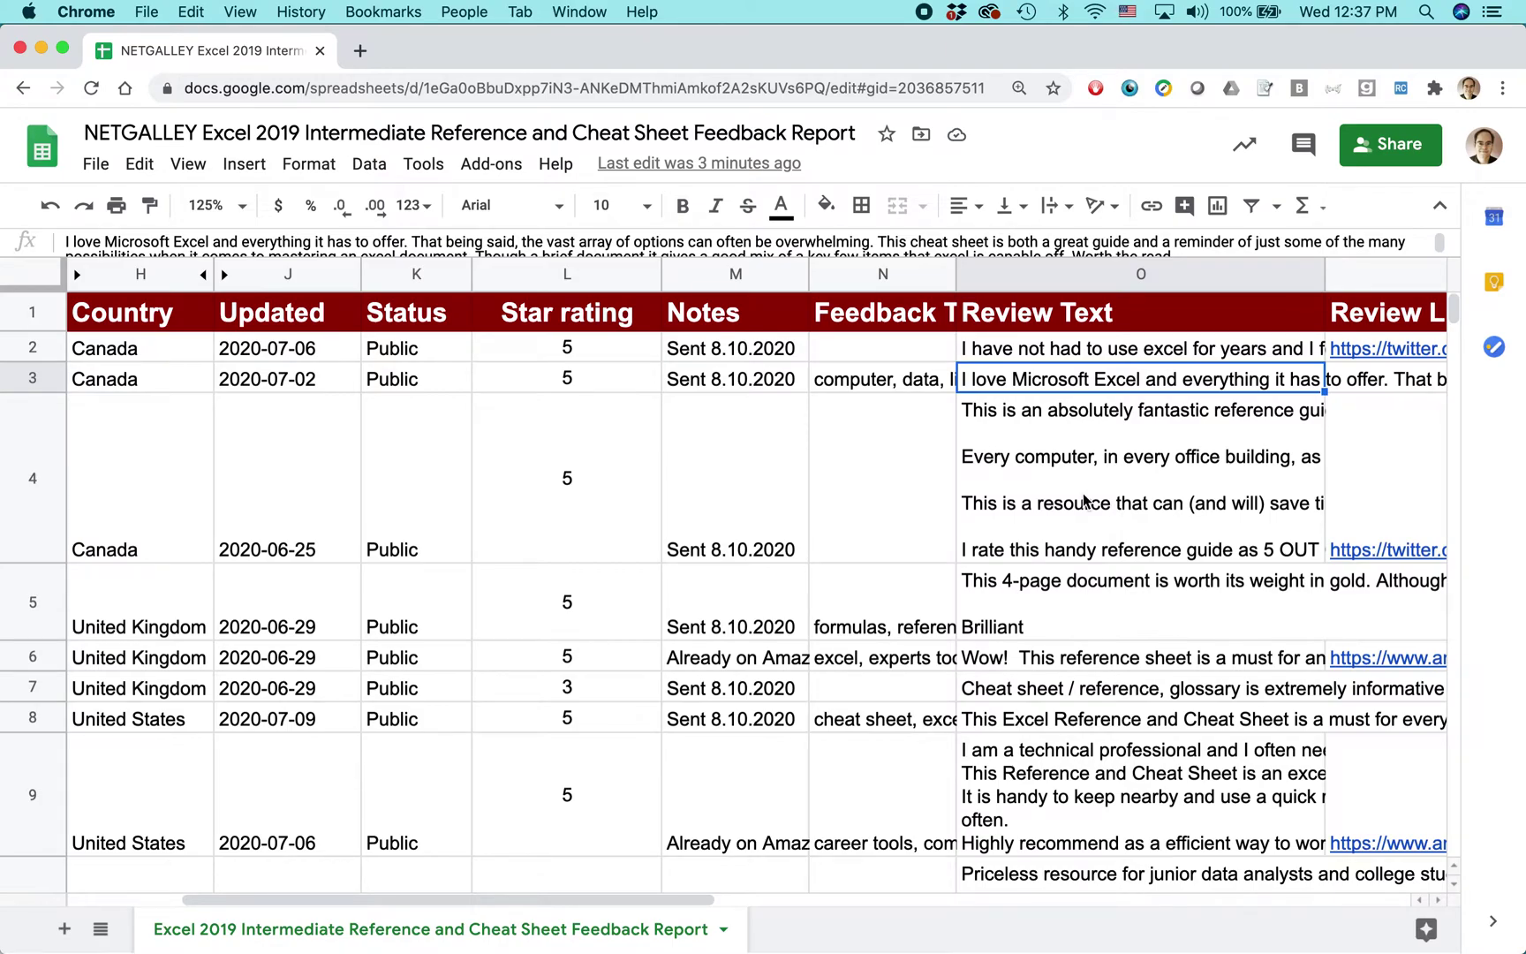
pyautogui.click(875, 381)
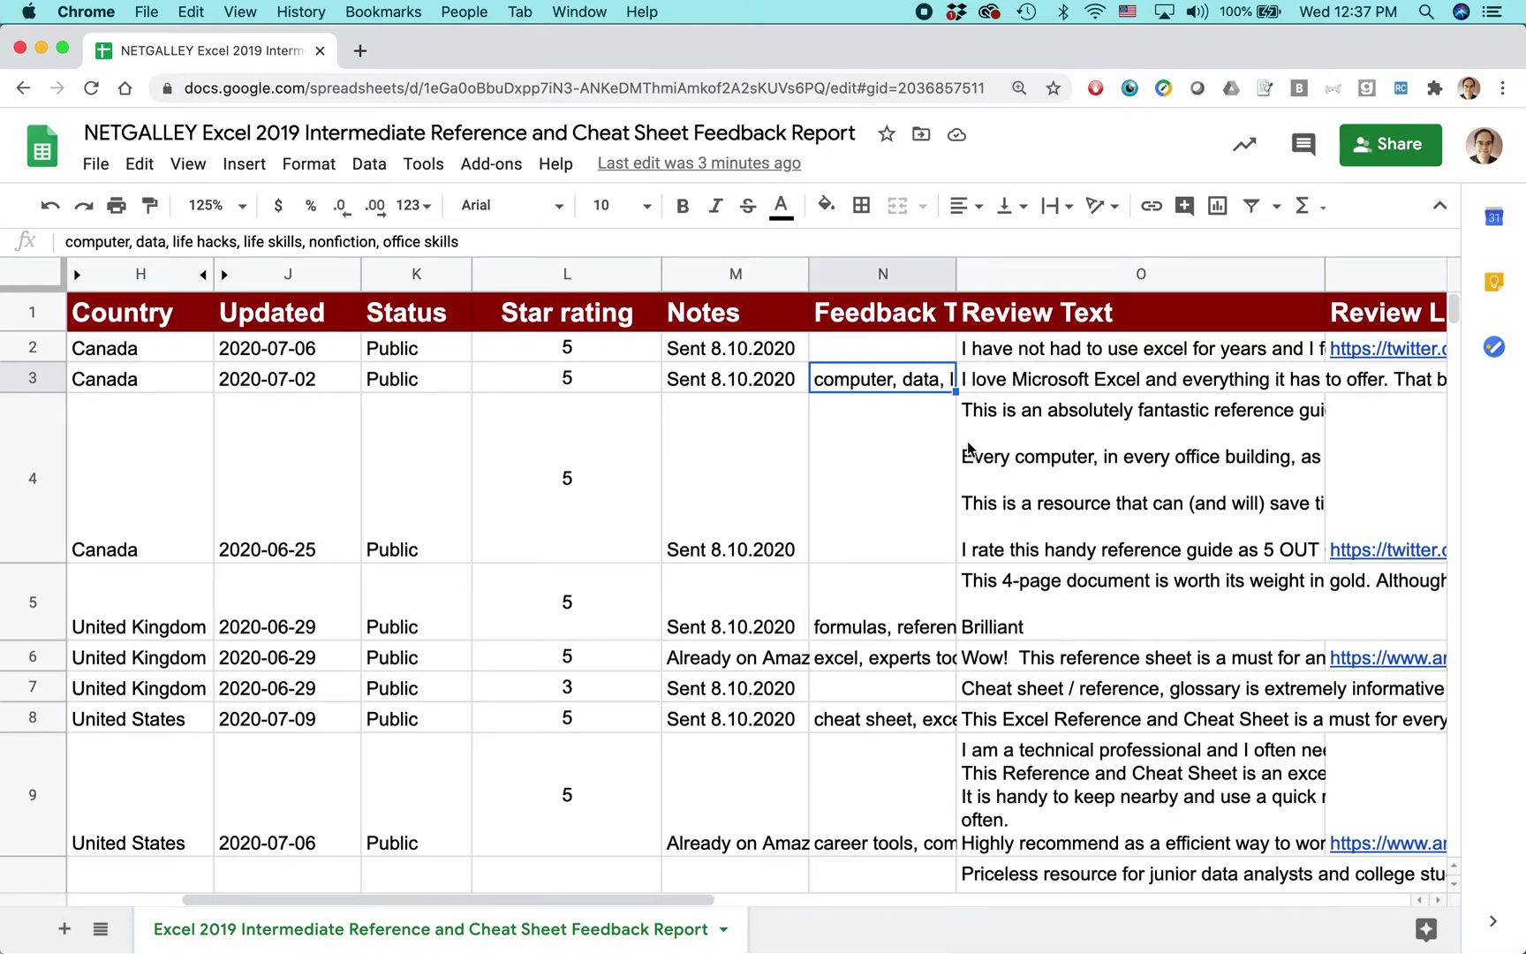
pyautogui.click(845, 276)
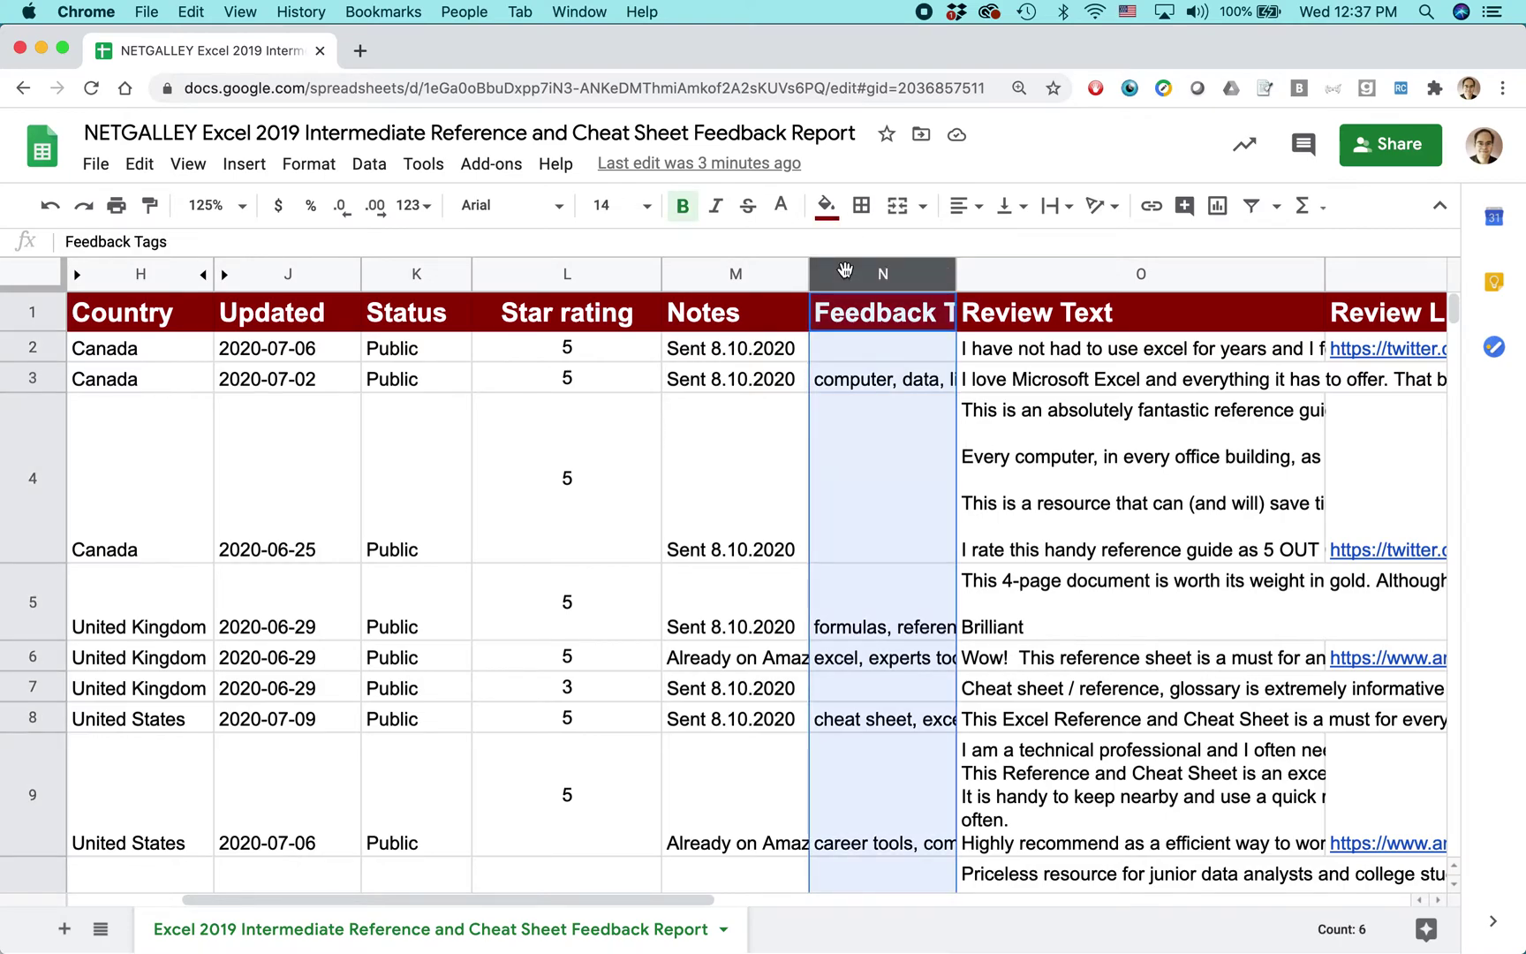
# Step: Apply Wrap text to cell N3 alone as a trial
pyautogui.click(872, 487)
pyautogui.click(864, 387)
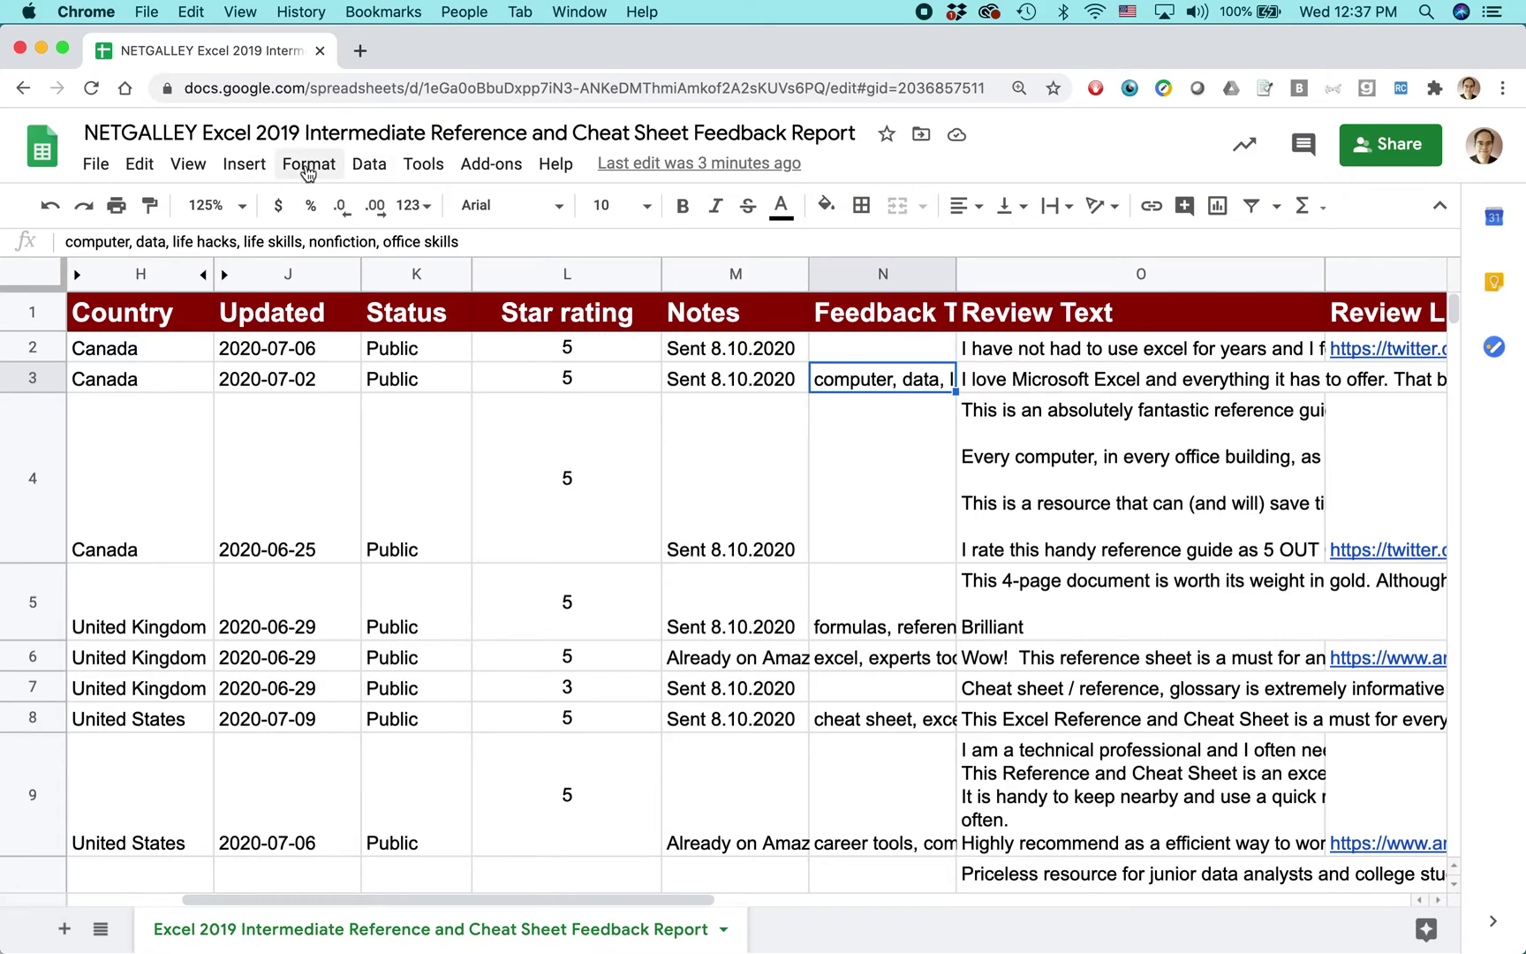
pyautogui.click(308, 167)
pyautogui.moveTo(415, 623)
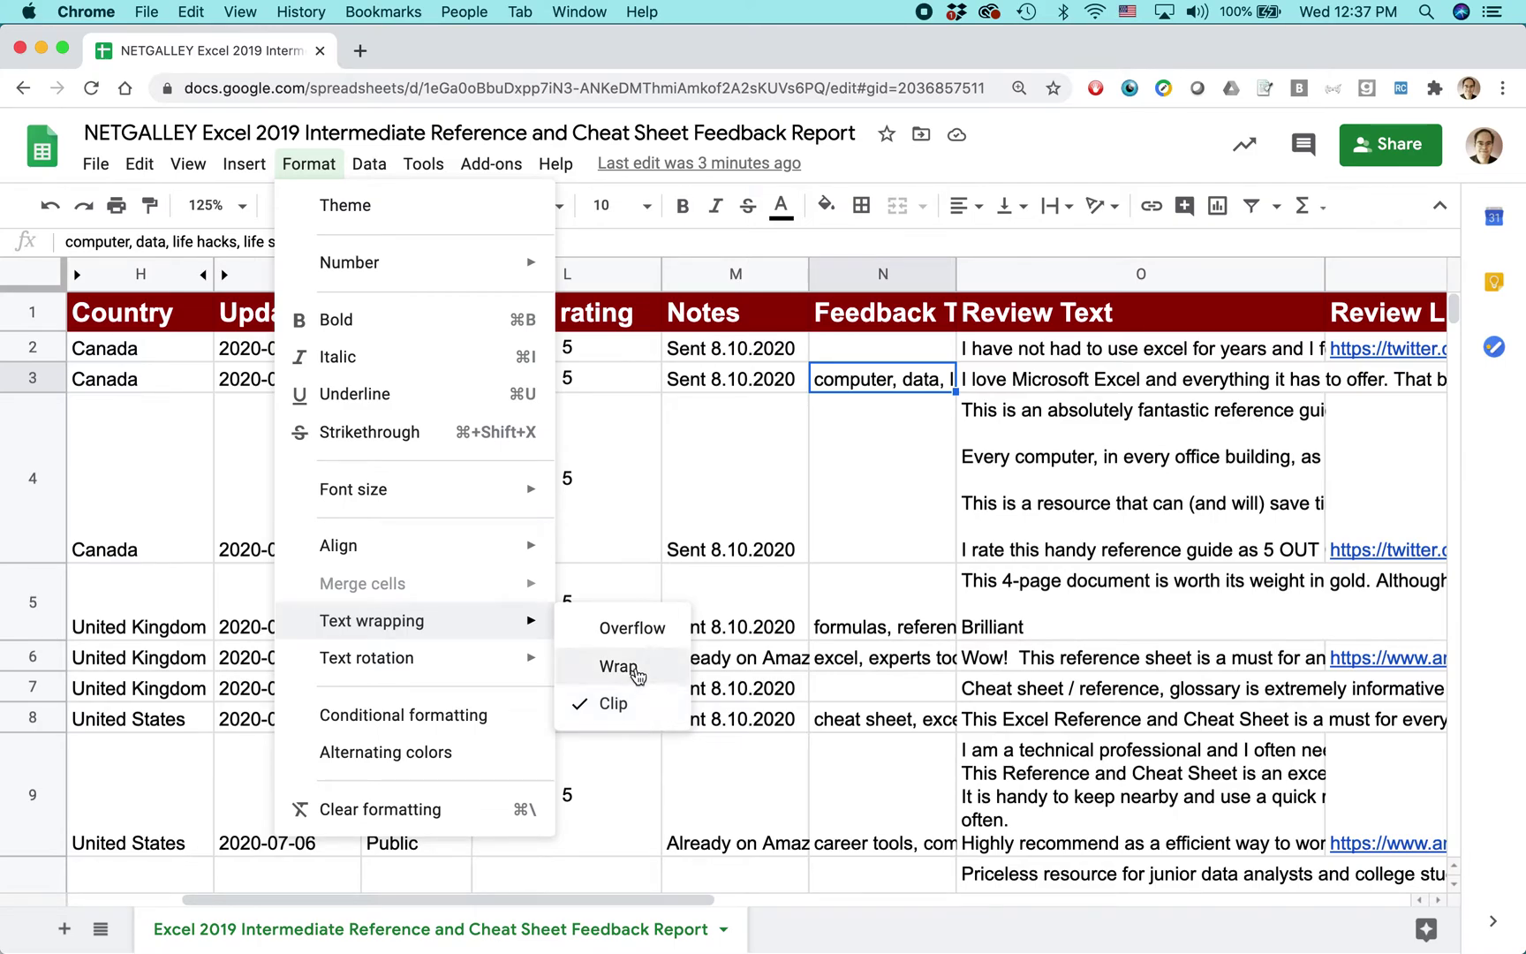
pyautogui.click(632, 672)
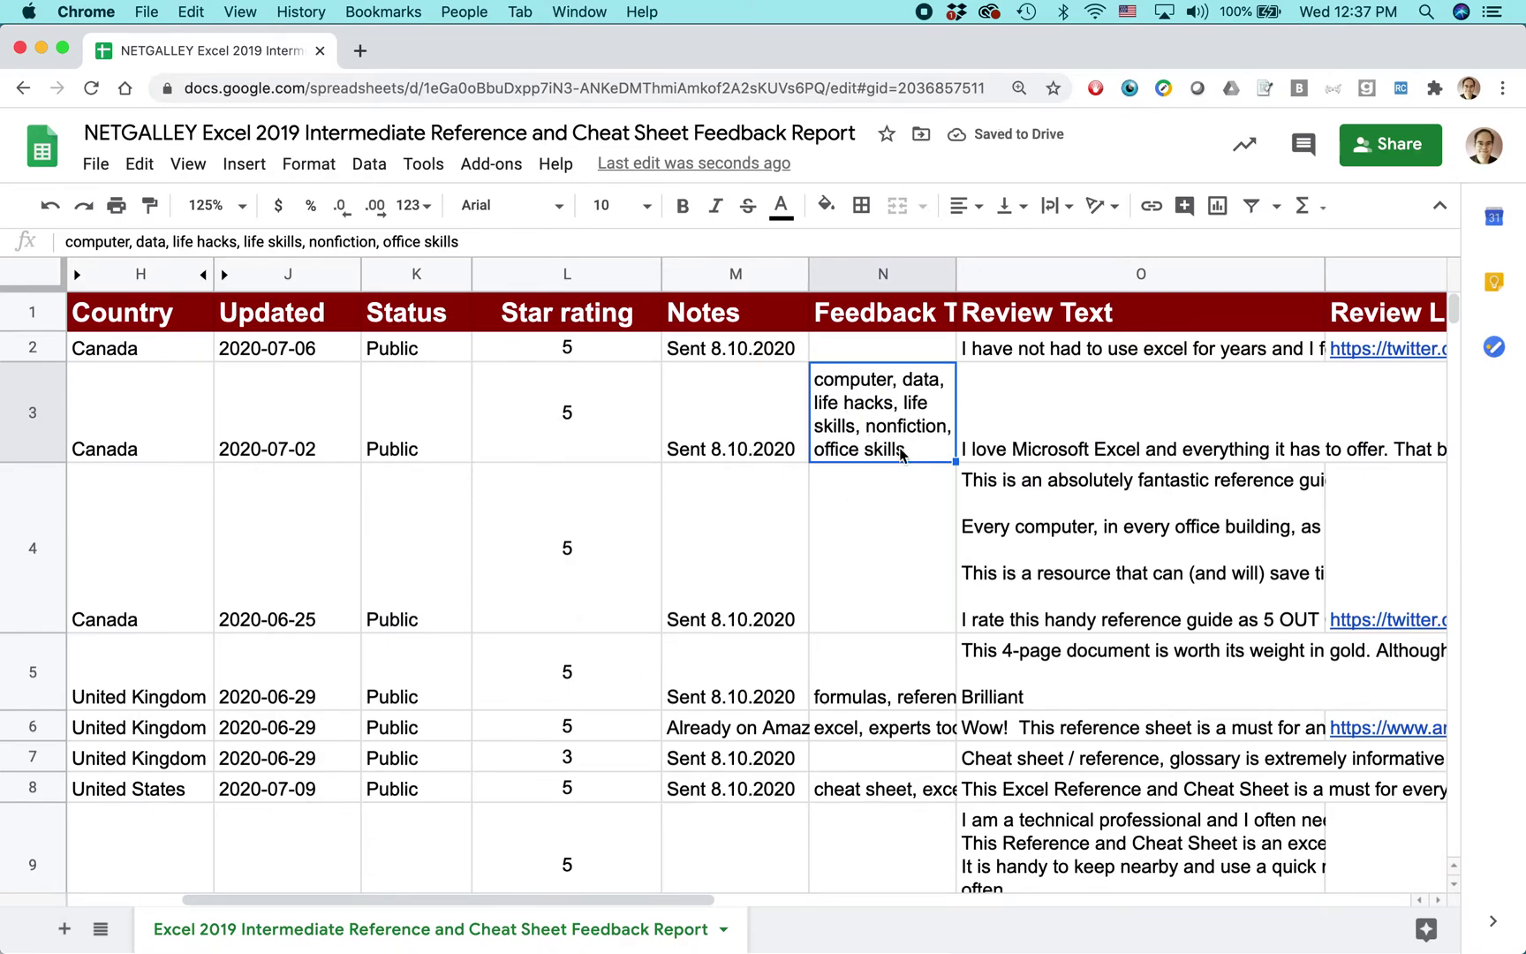
# Step: Apply Wrap text to all of column N and scroll to check the wrapped tags
pyautogui.click(840, 276)
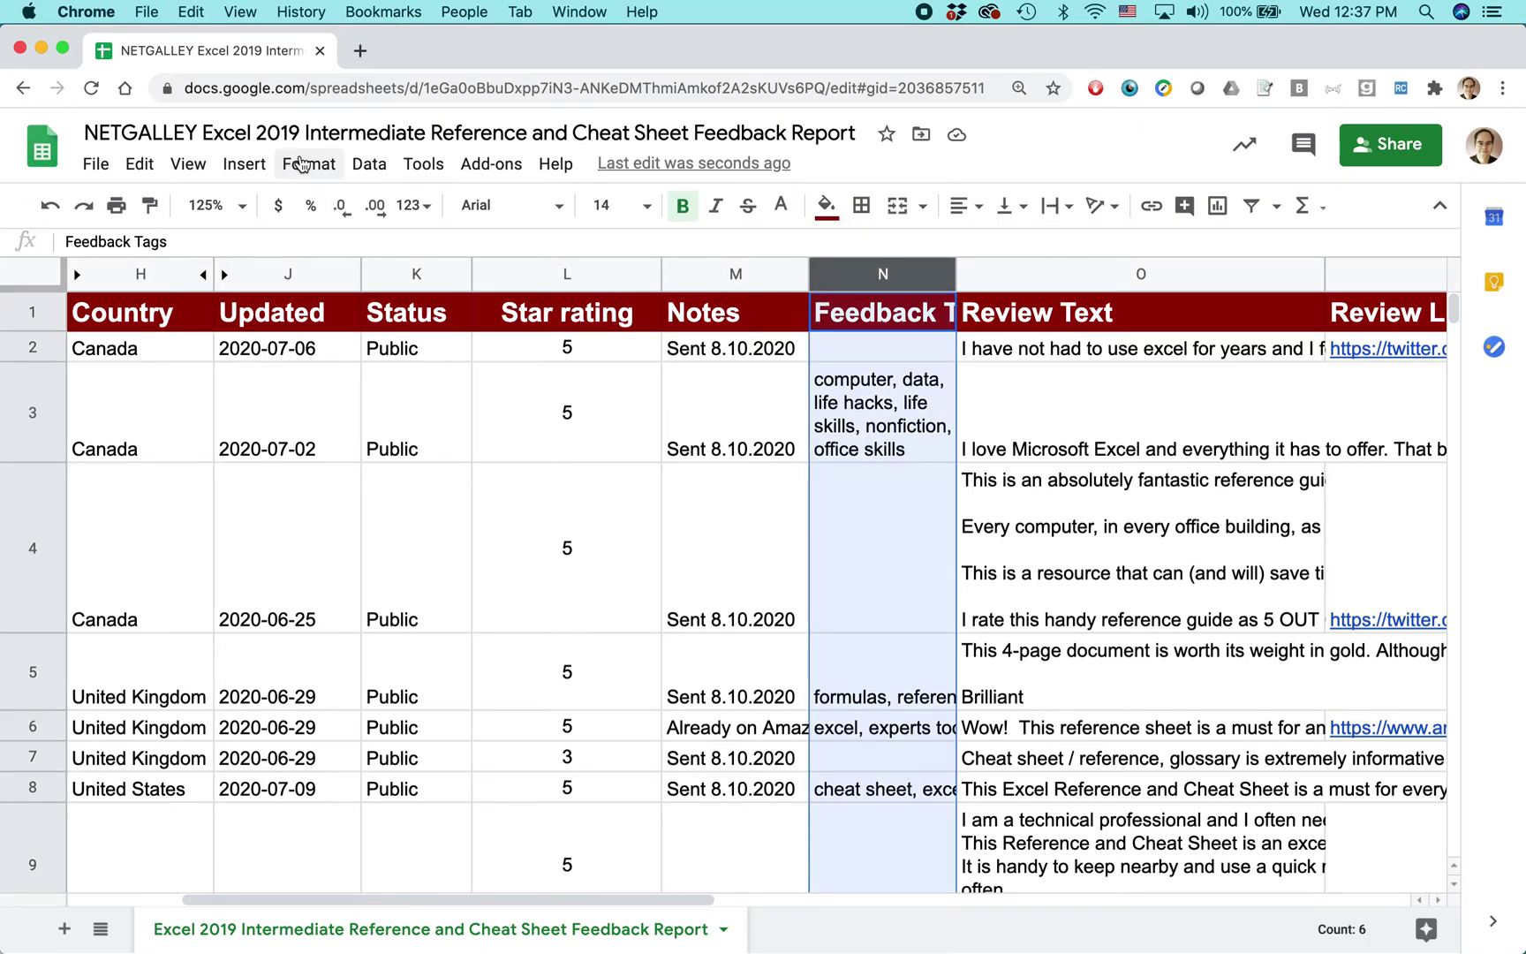
pyautogui.click(300, 164)
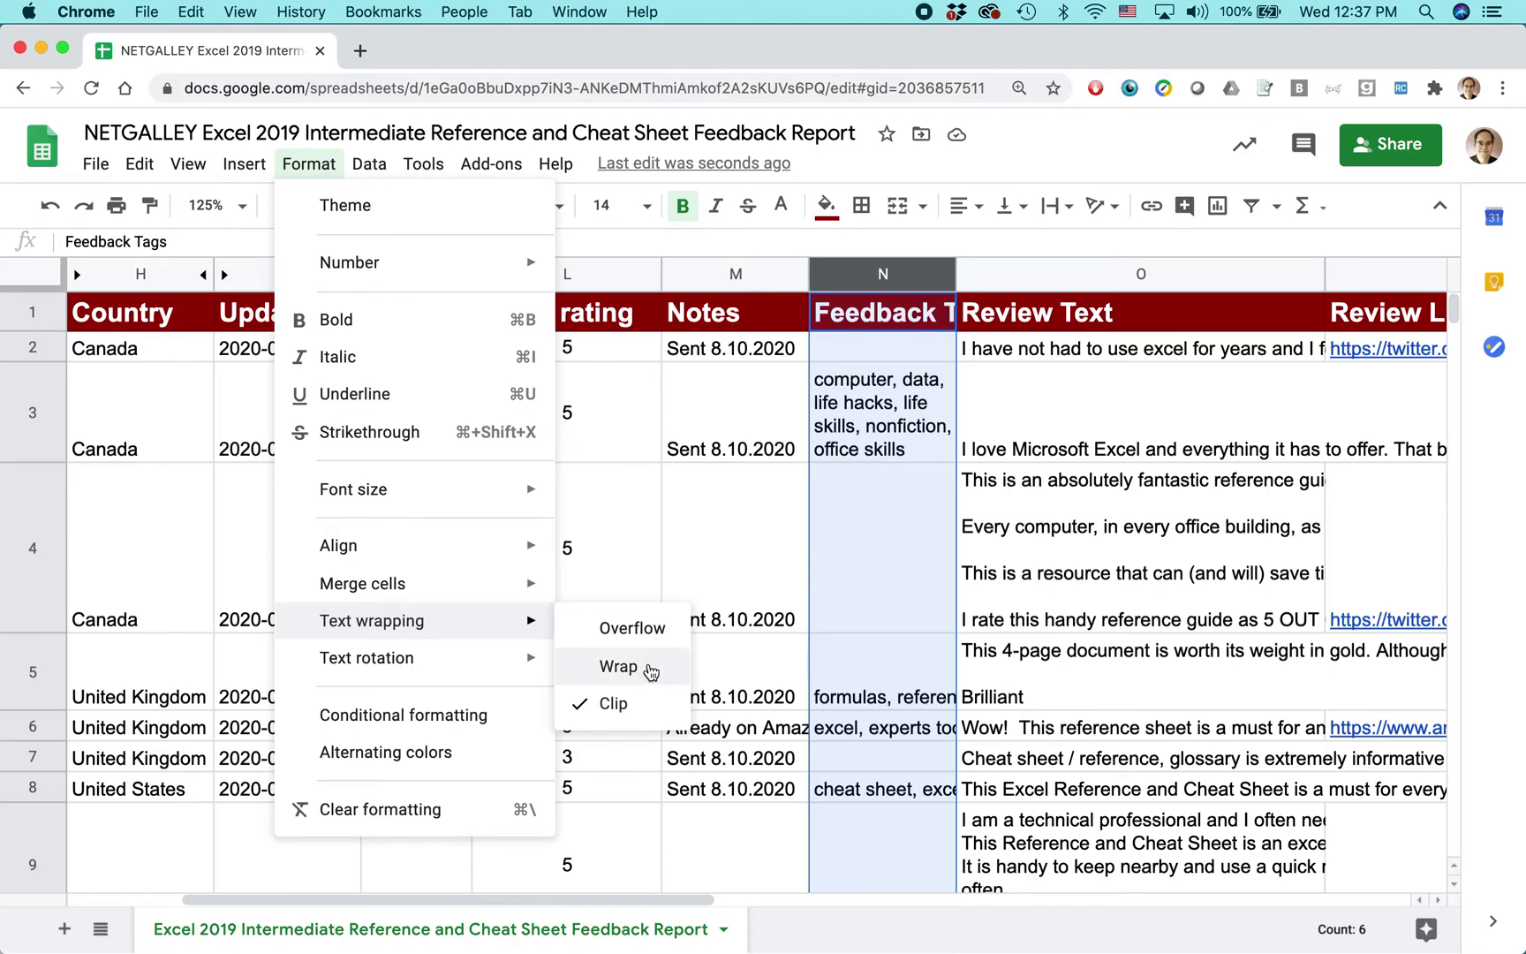
pyautogui.click(650, 673)
pyautogui.scroll(-5, 862, 565)
pyautogui.scroll(-3, 862, 565)
pyautogui.scroll(10, 862, 565)
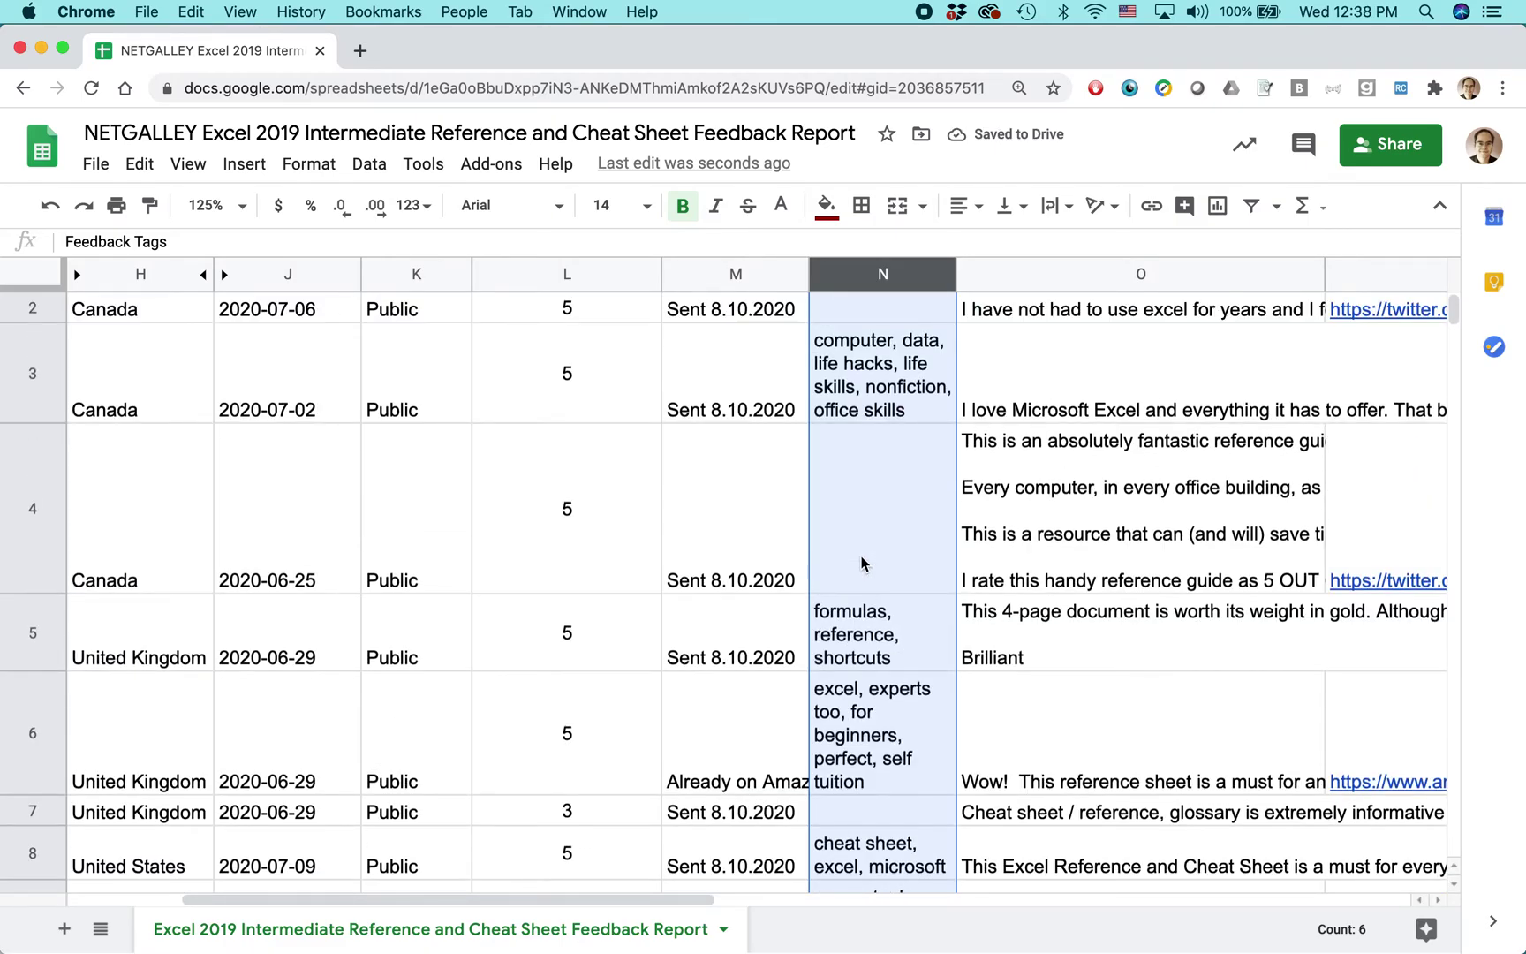
pyautogui.scroll(1, 862, 563)
pyautogui.click(1003, 268)
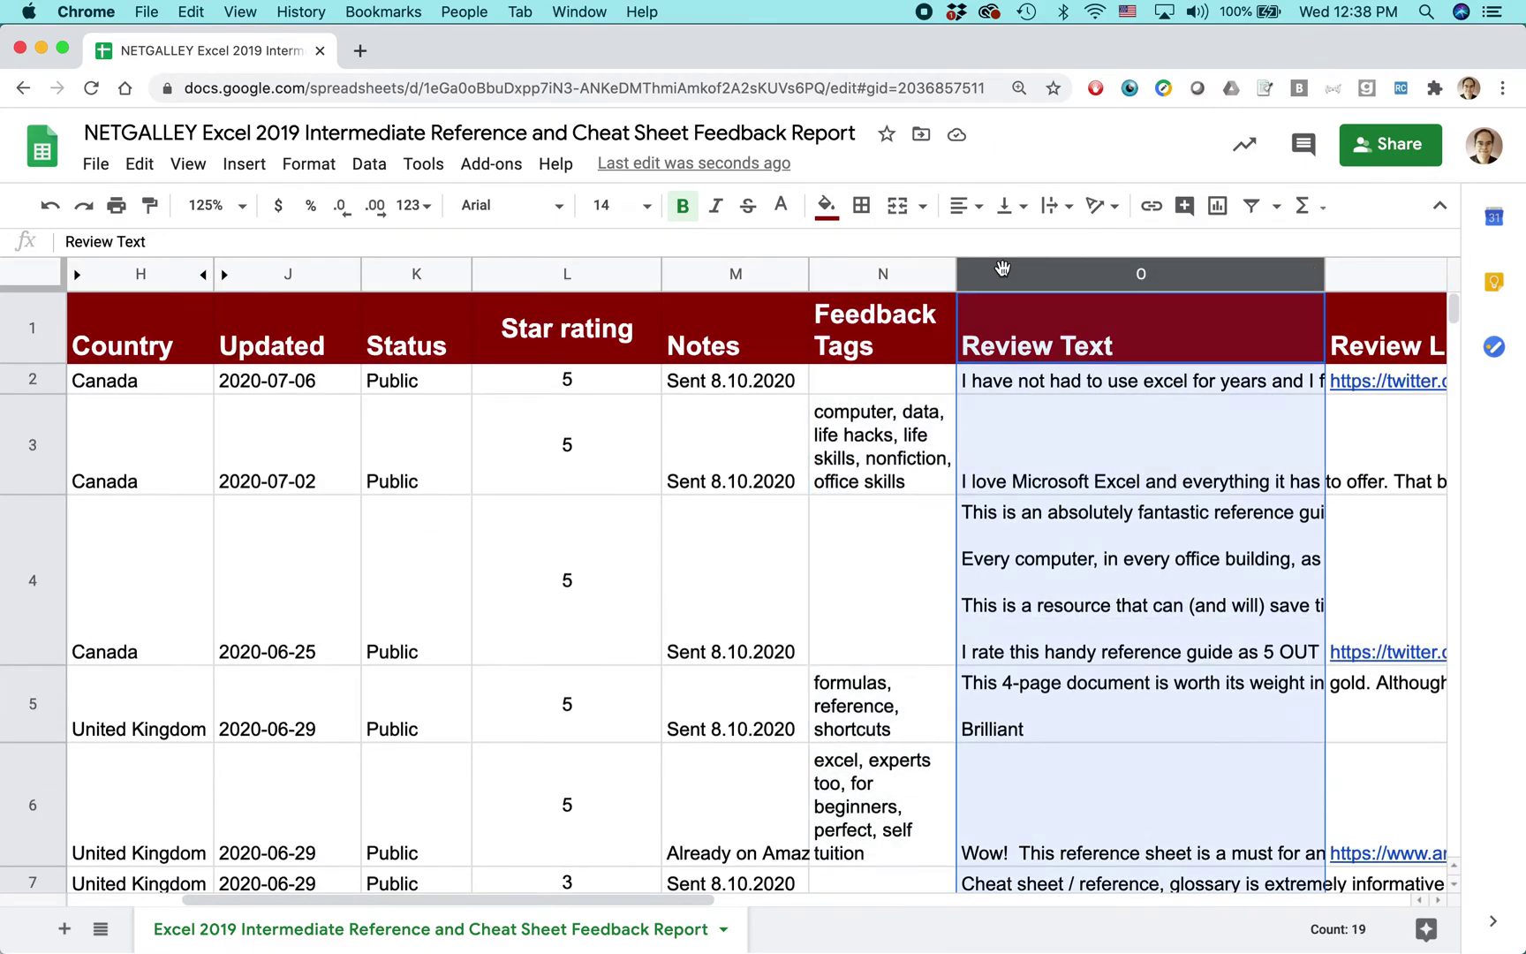
pyautogui.hscroll(6, 1037, 494)
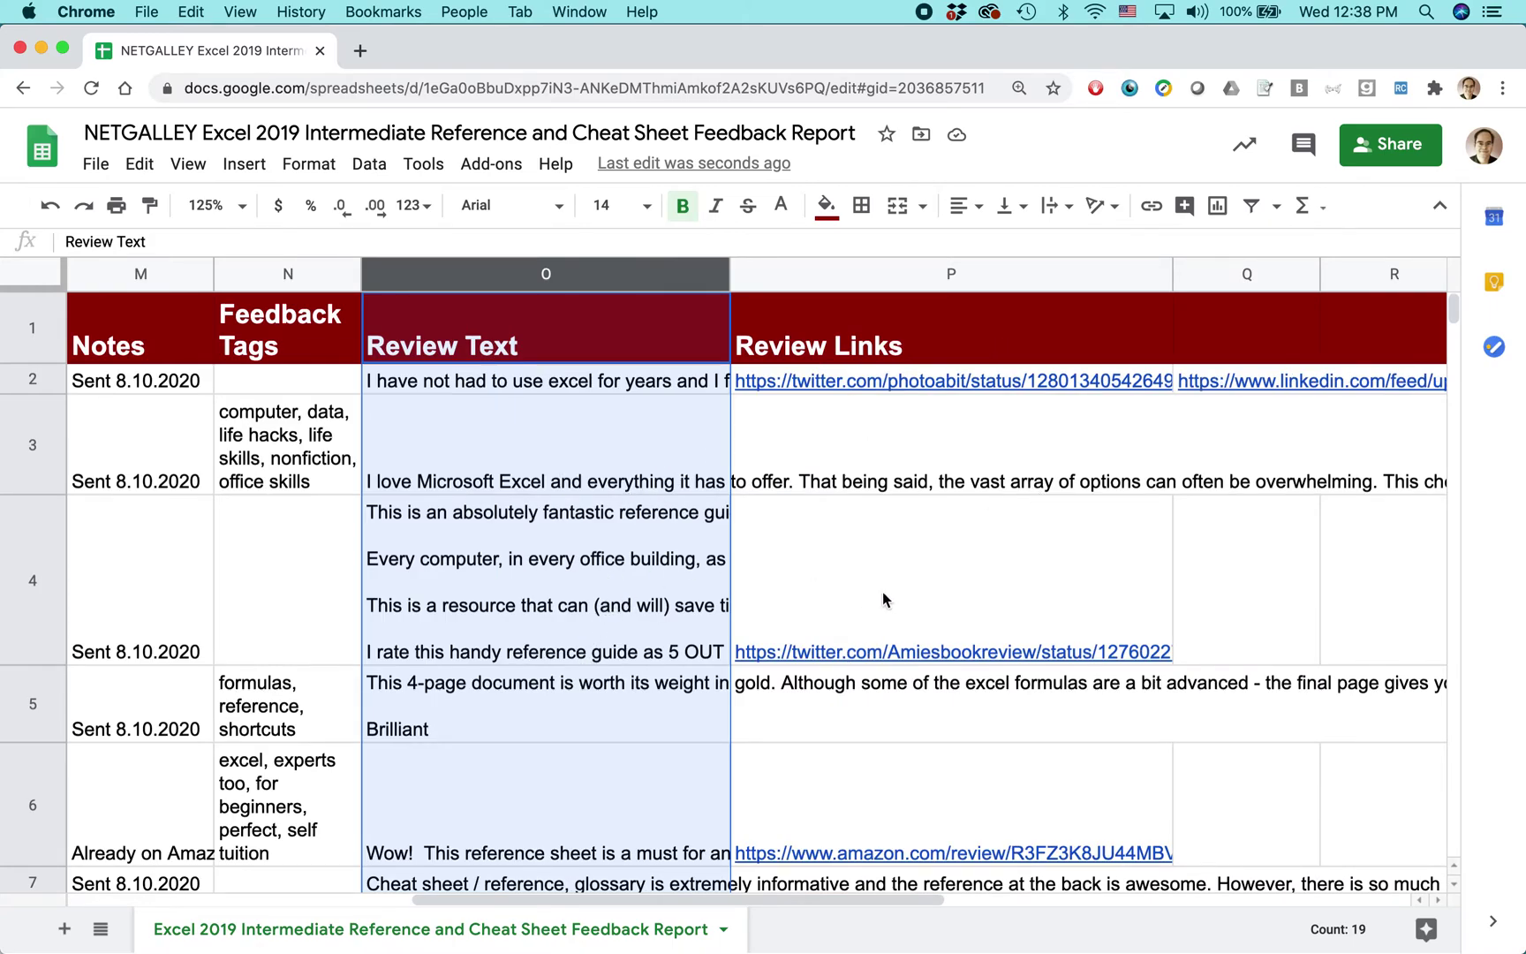
pyautogui.click(554, 447)
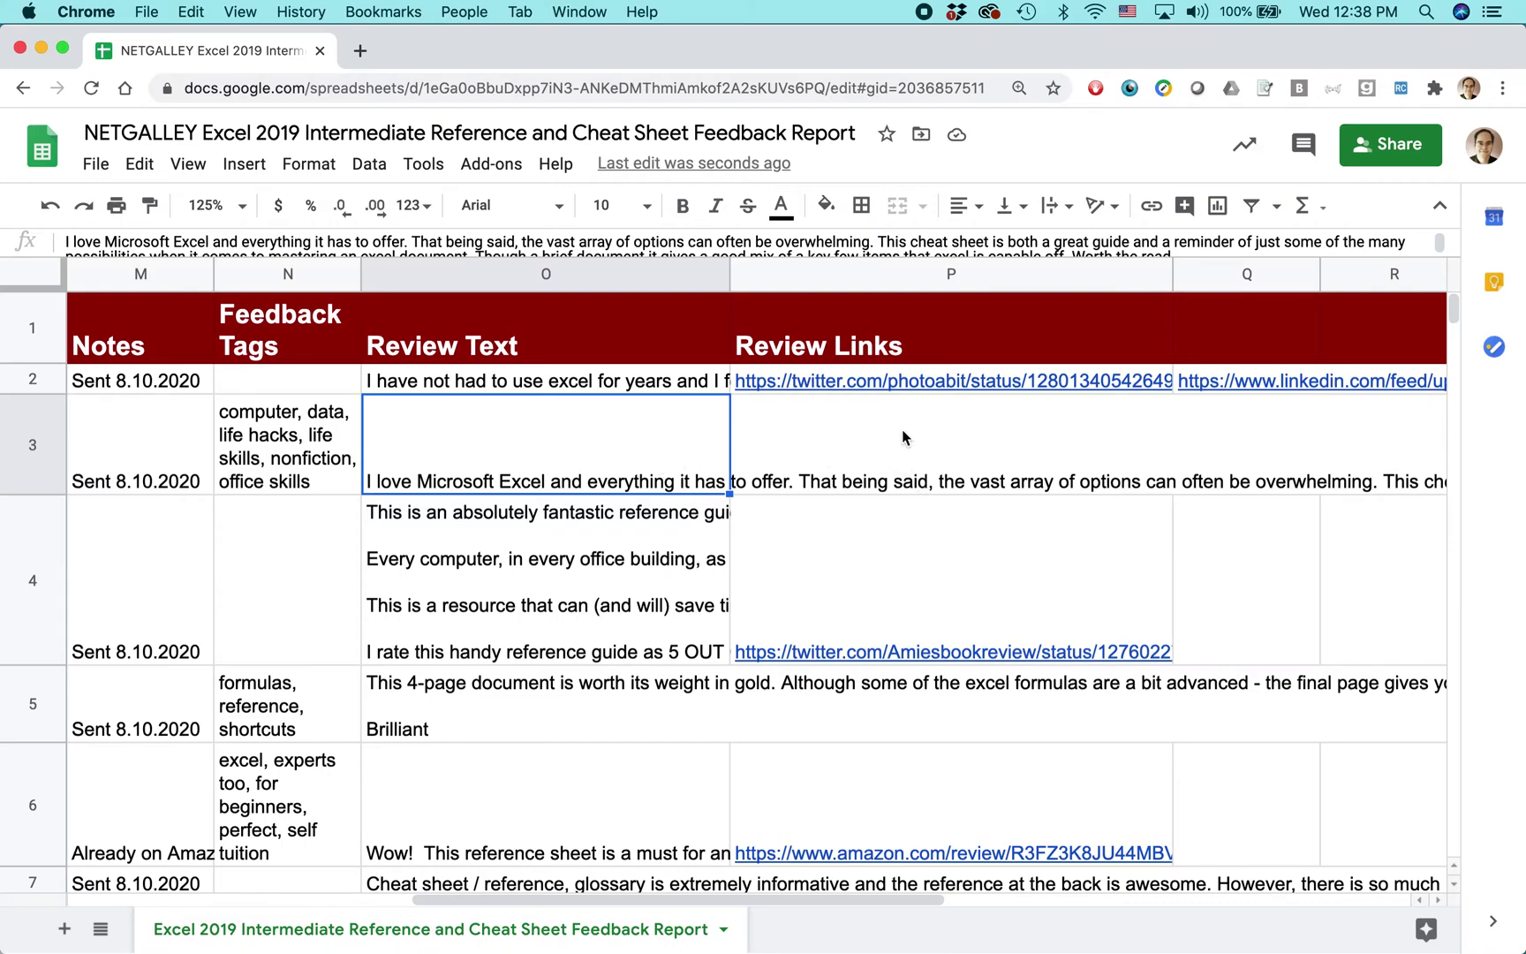
pyautogui.click(902, 439)
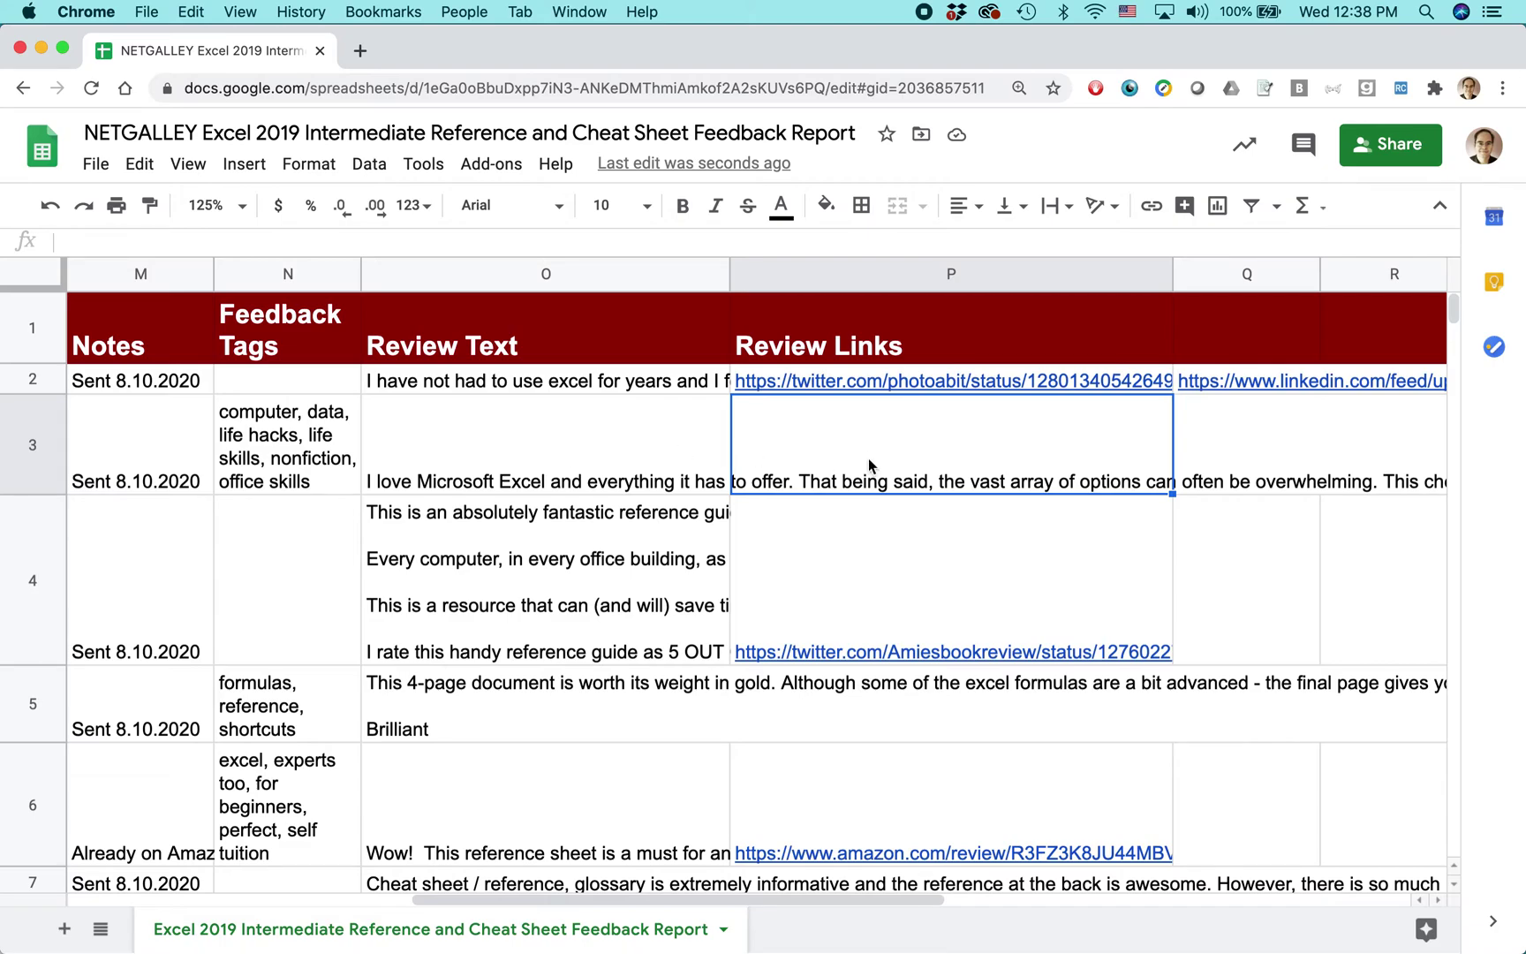
pyautogui.moveTo(853, 377)
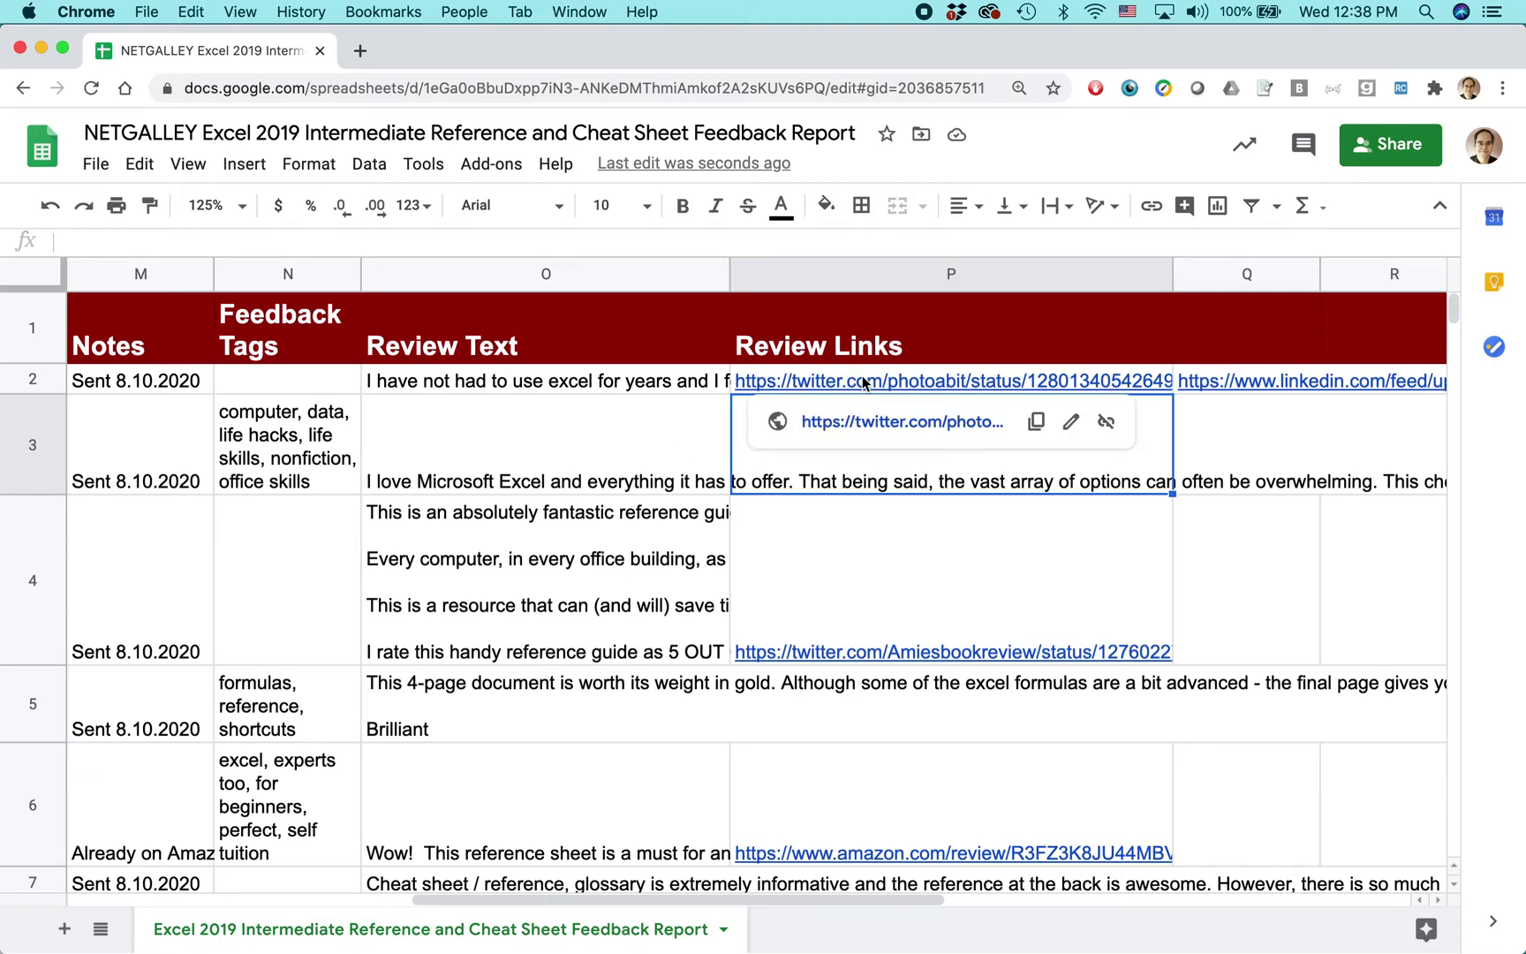
pyautogui.click(653, 454)
pyautogui.click(535, 317)
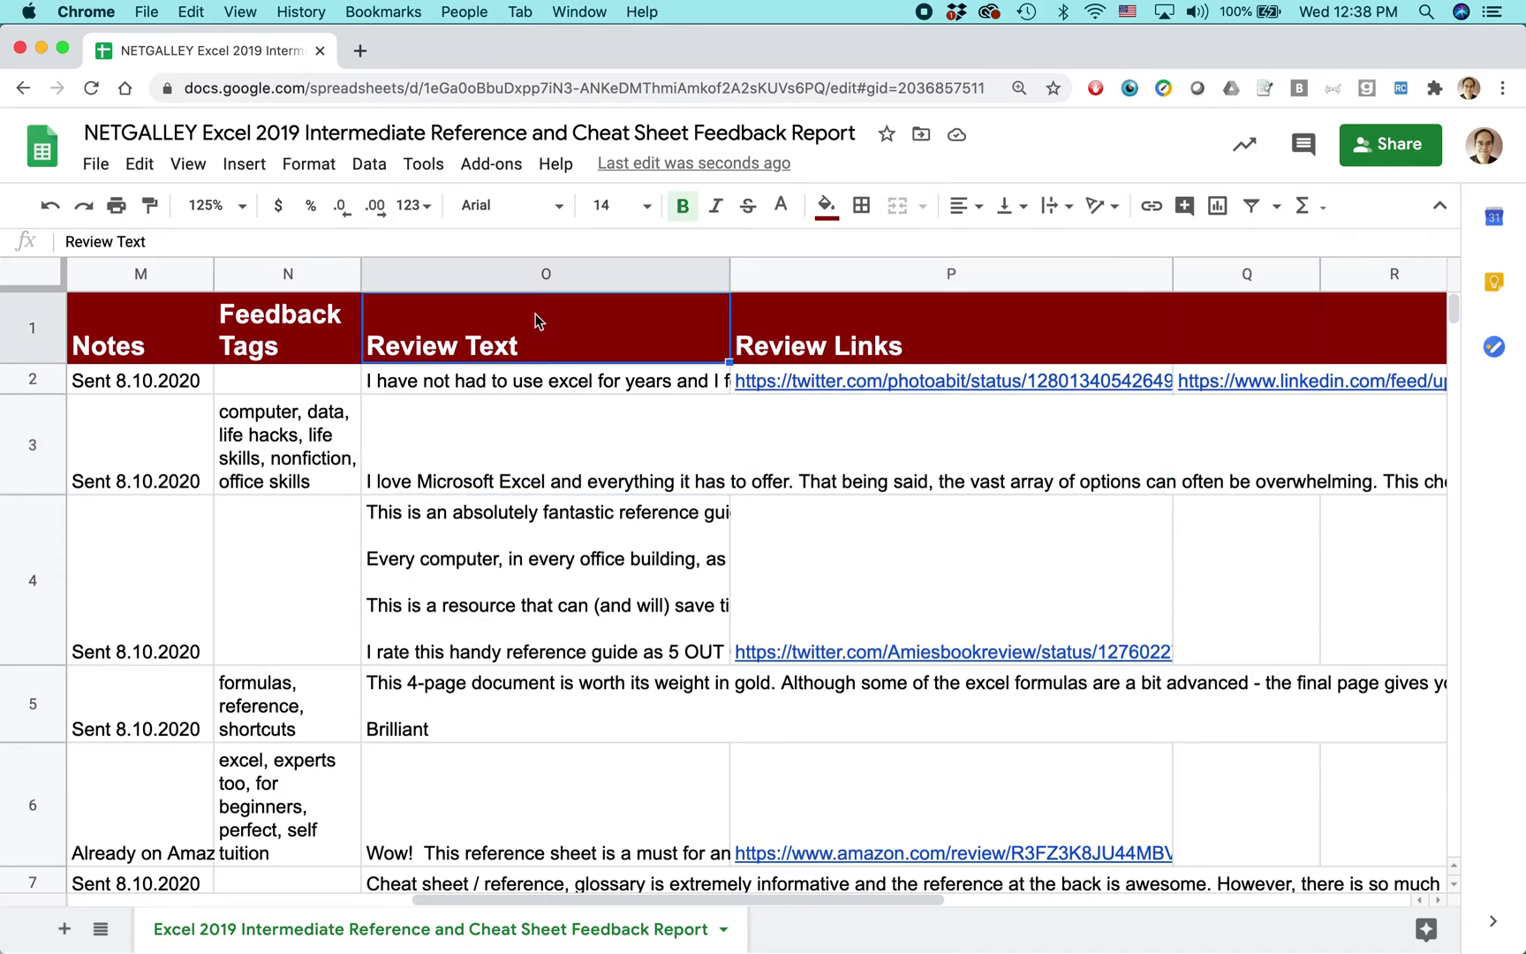
pyautogui.click(493, 272)
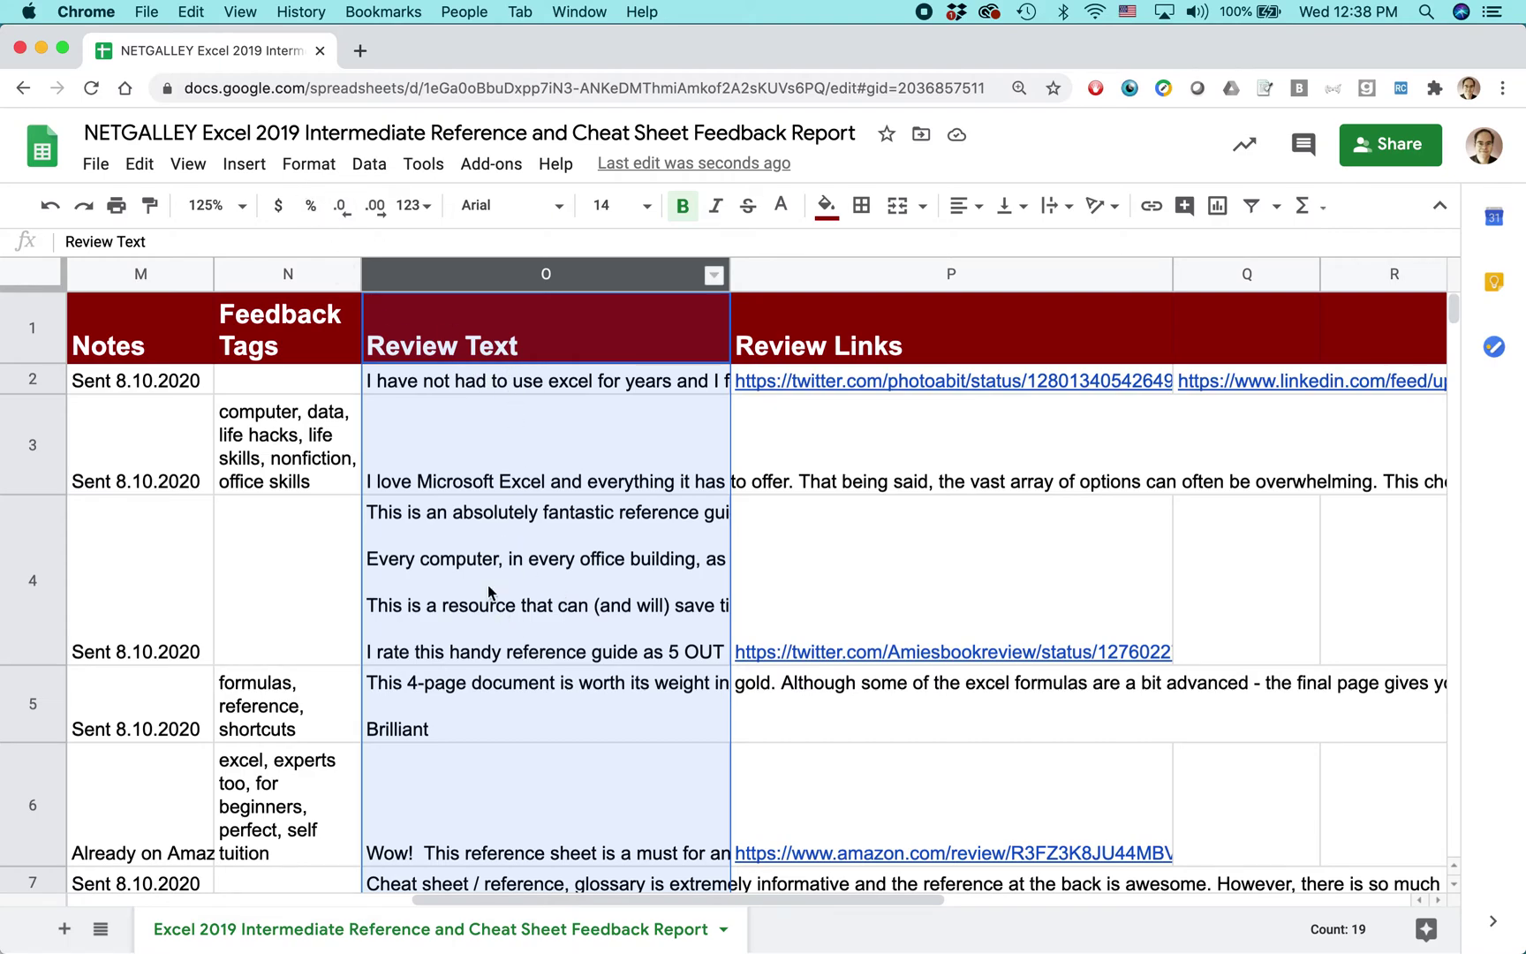
pyautogui.click(309, 172)
# Step: Set the Review Text column to Wrap from the toolbar's text-wrapping dropdown
pyautogui.moveTo(398, 623)
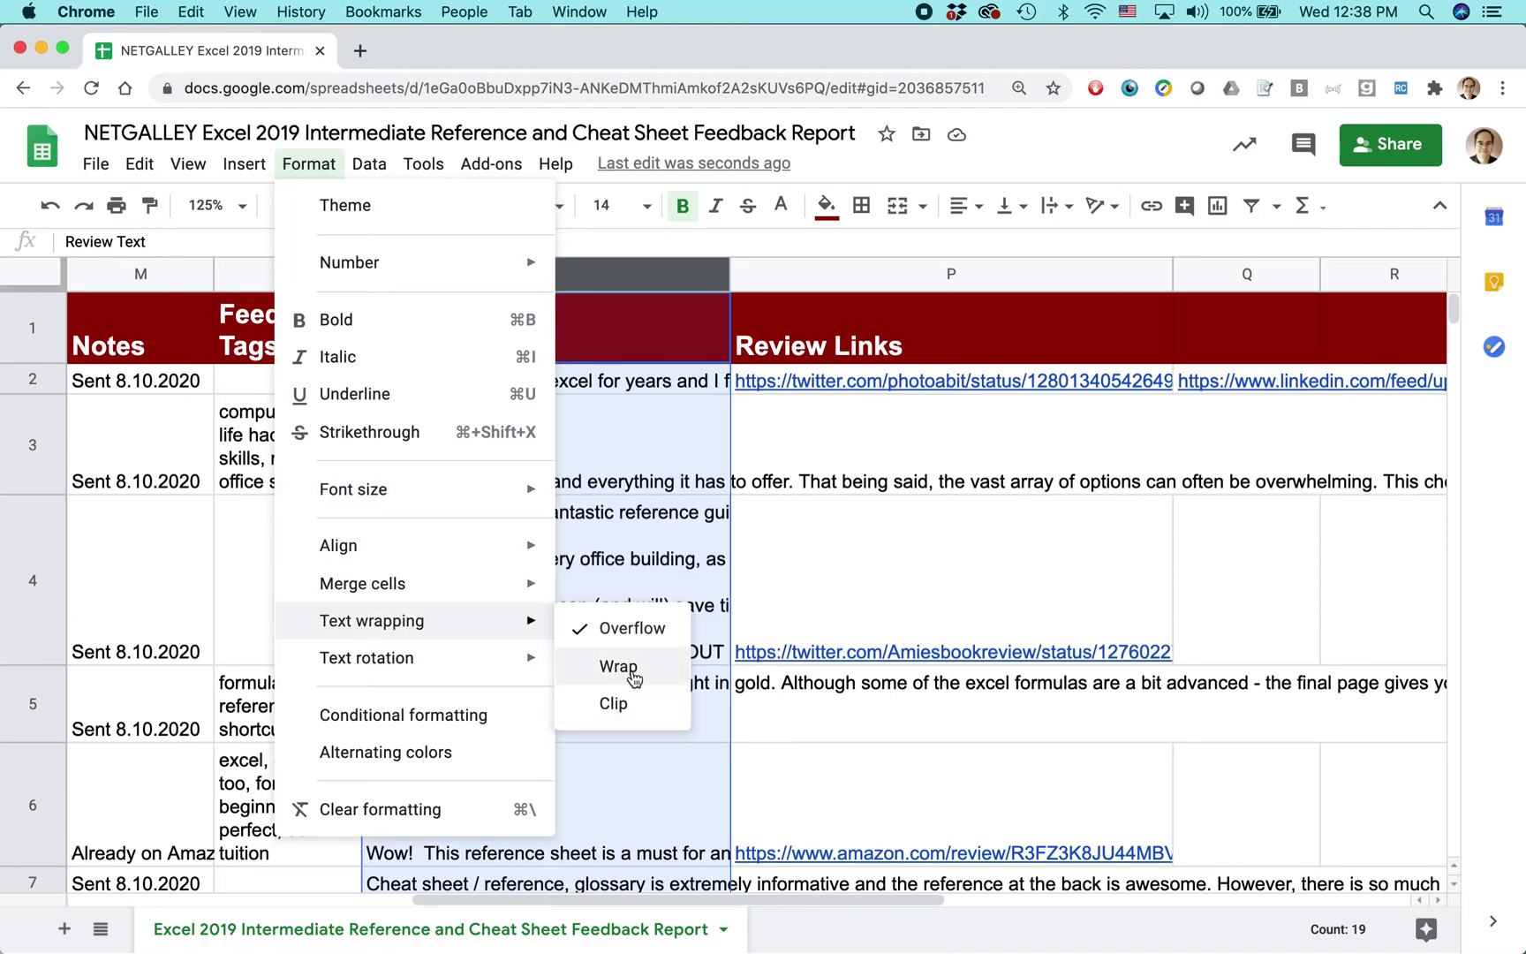
pyautogui.click(1059, 146)
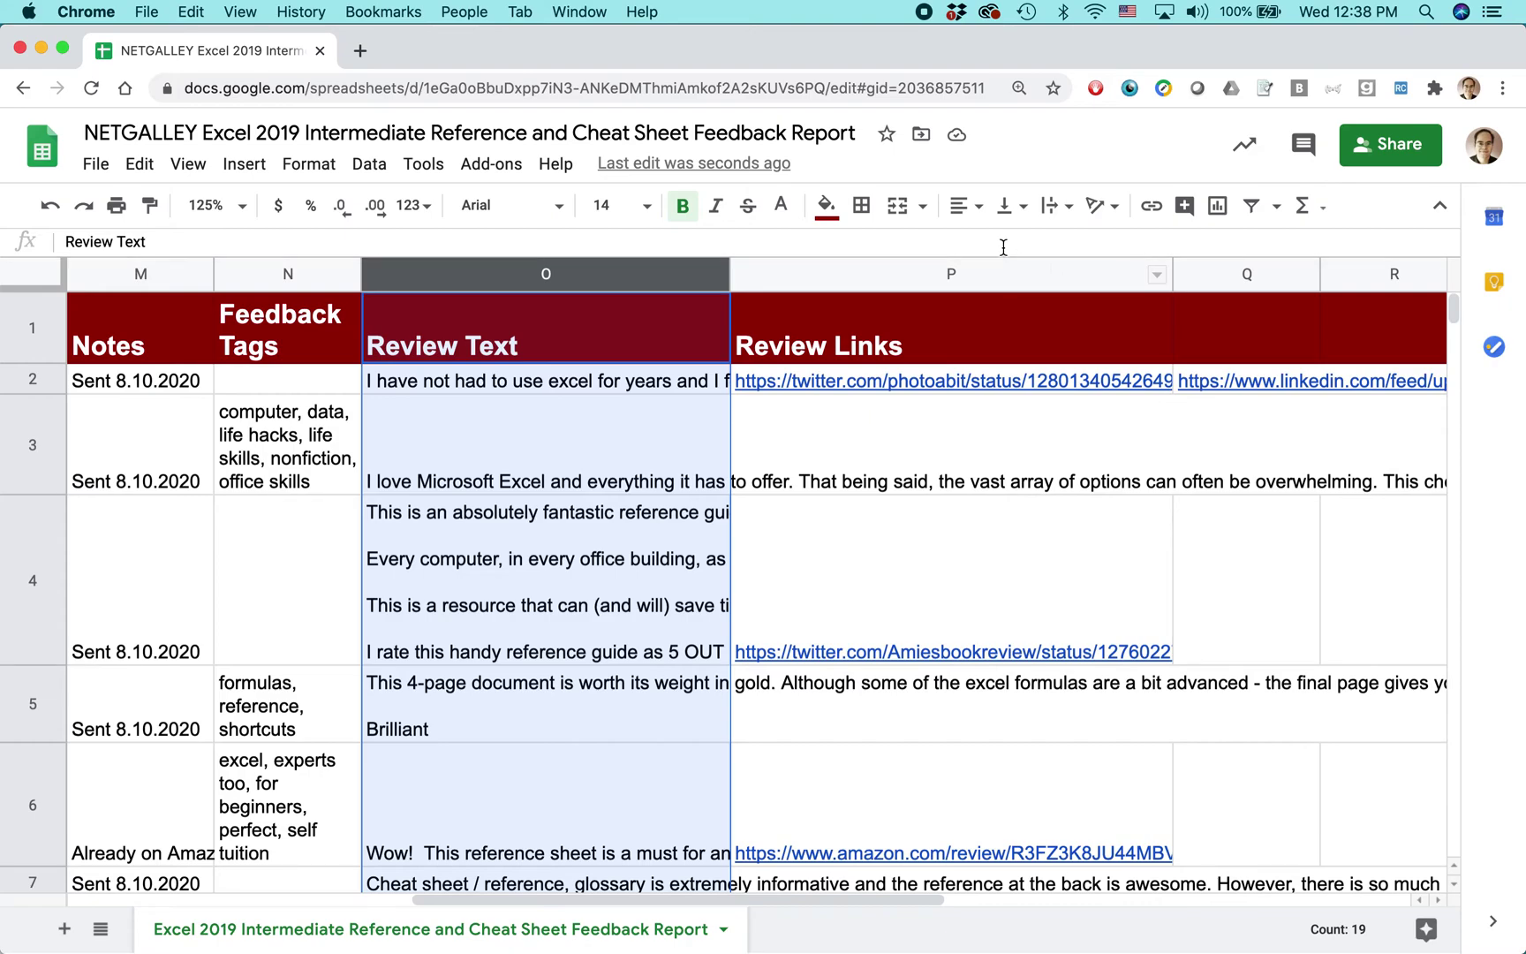
pyautogui.click(1068, 212)
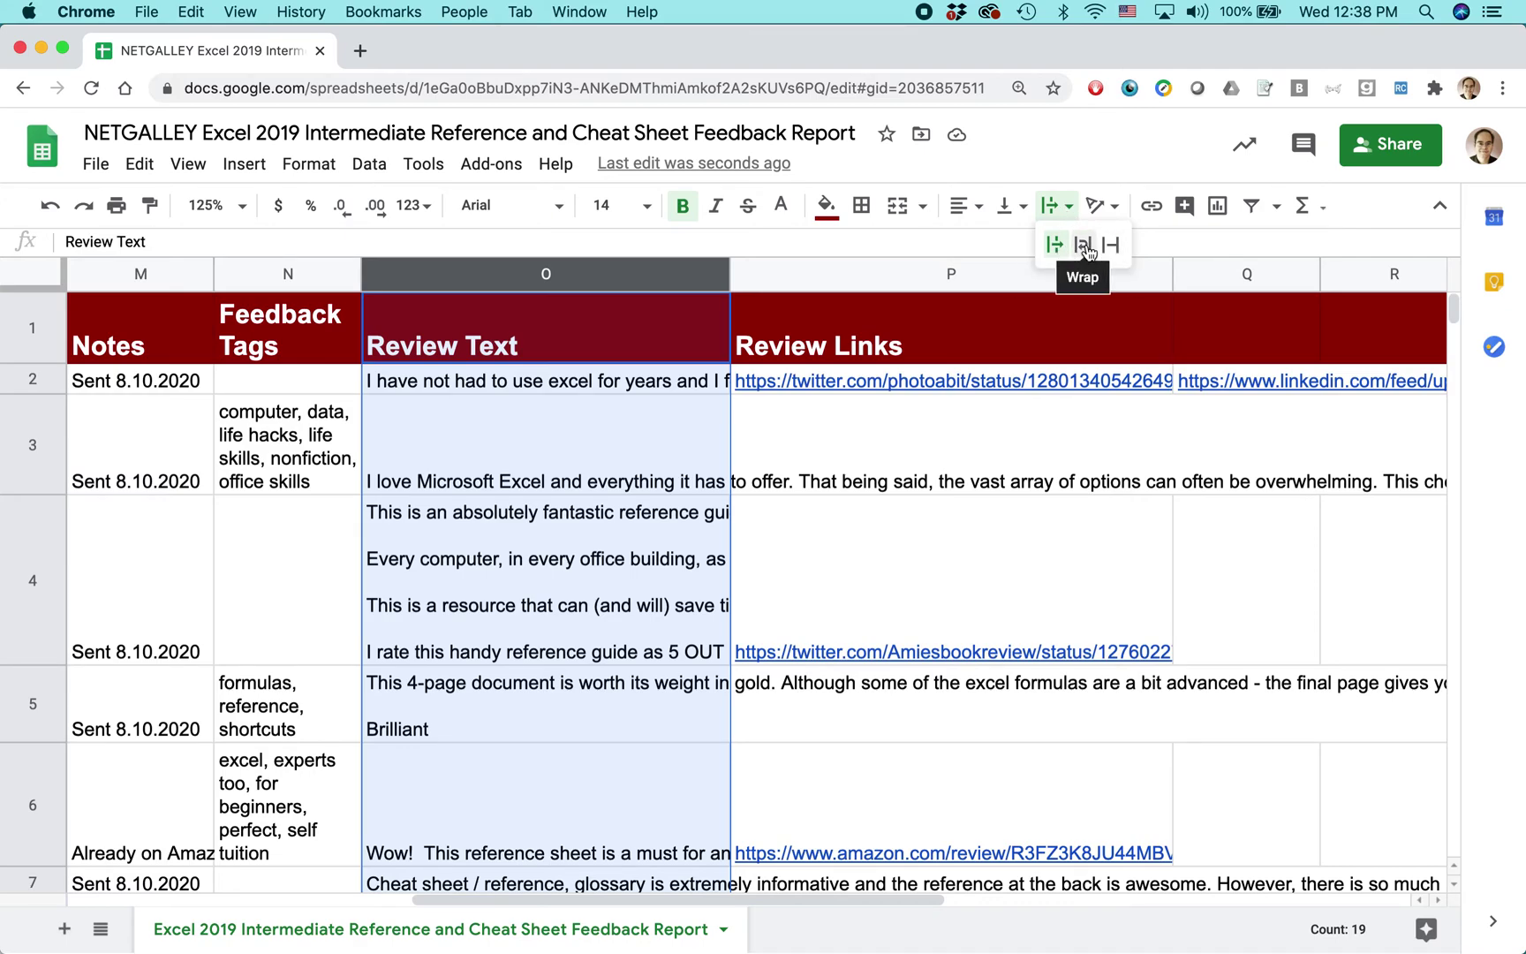
pyautogui.click(1085, 247)
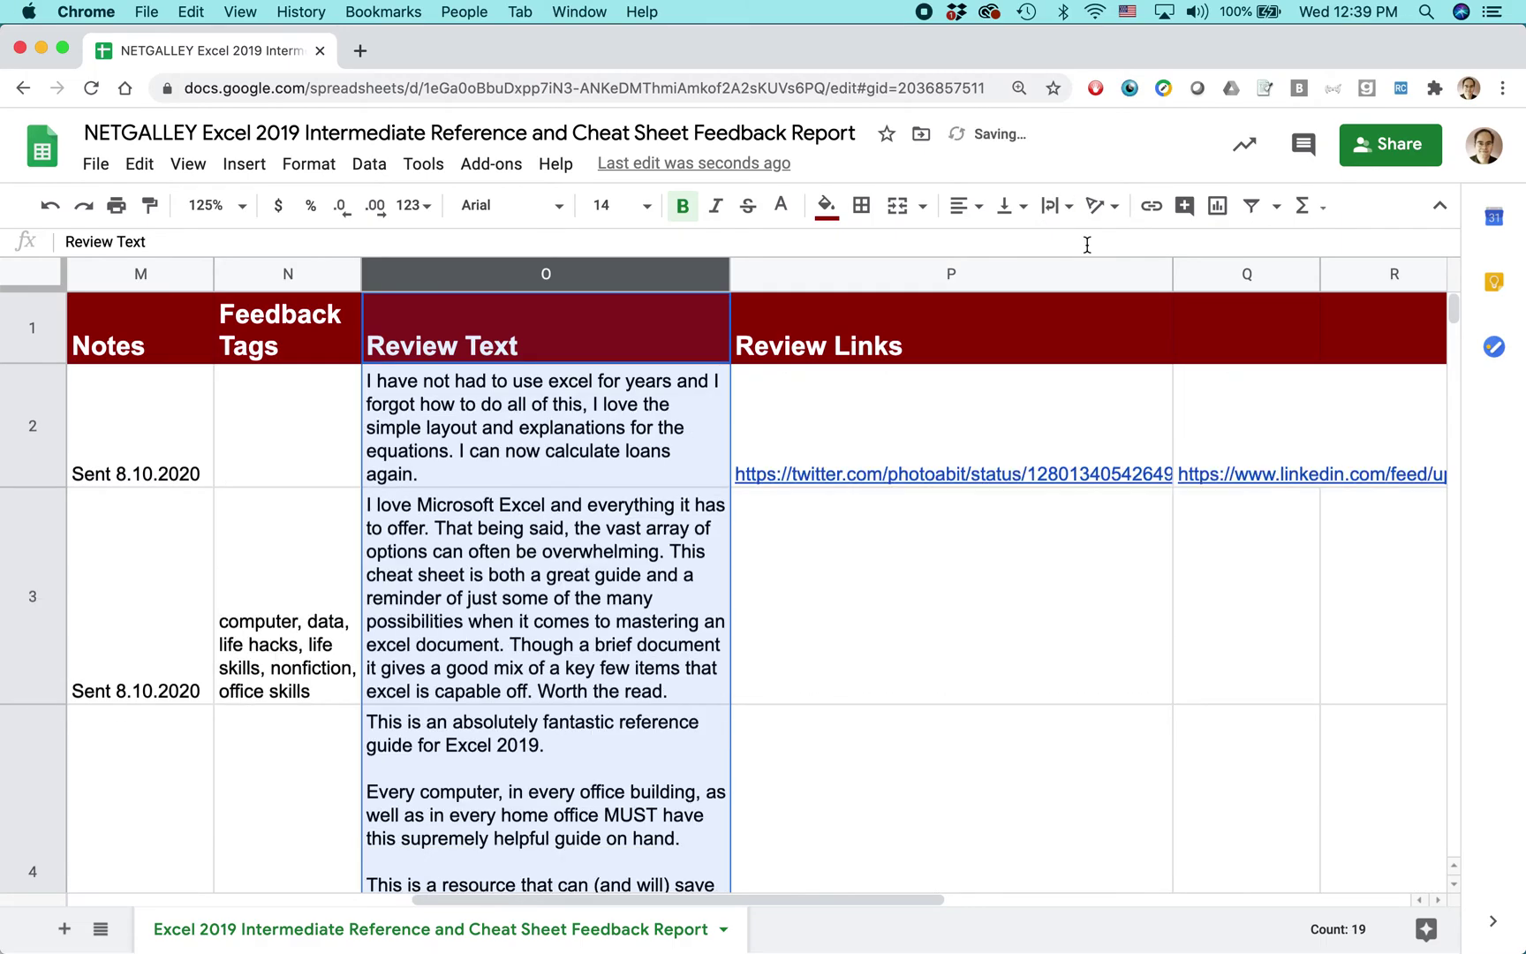
pyautogui.click(603, 563)
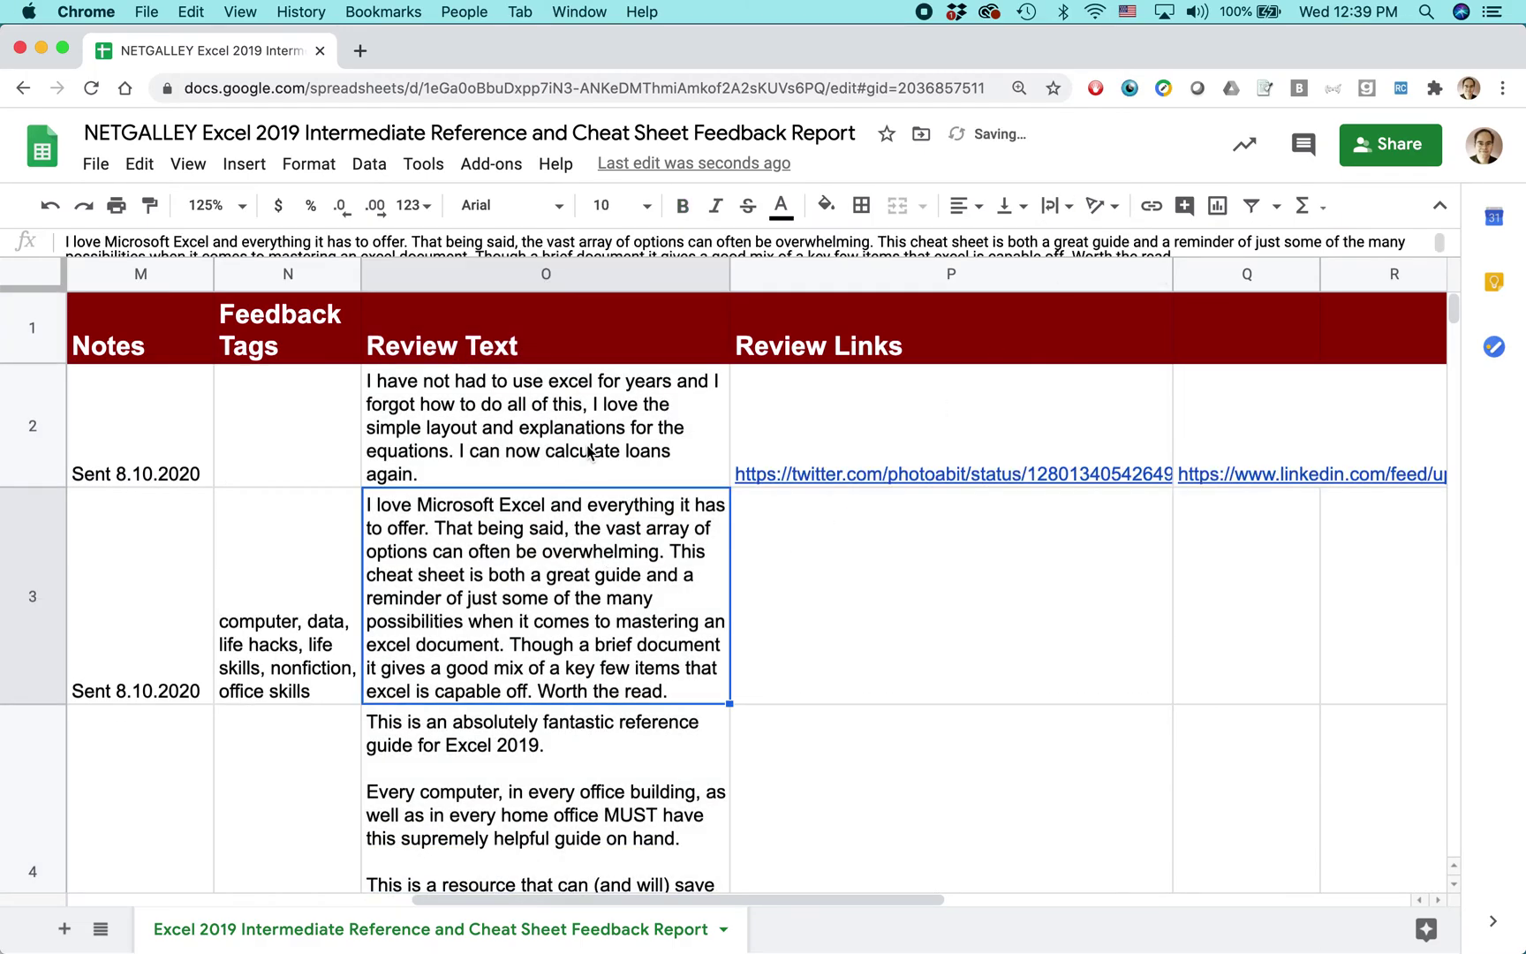
pyautogui.scroll(-10, 590, 455)
pyautogui.scroll(6, 587, 451)
pyautogui.hscroll(-2, 587, 451)
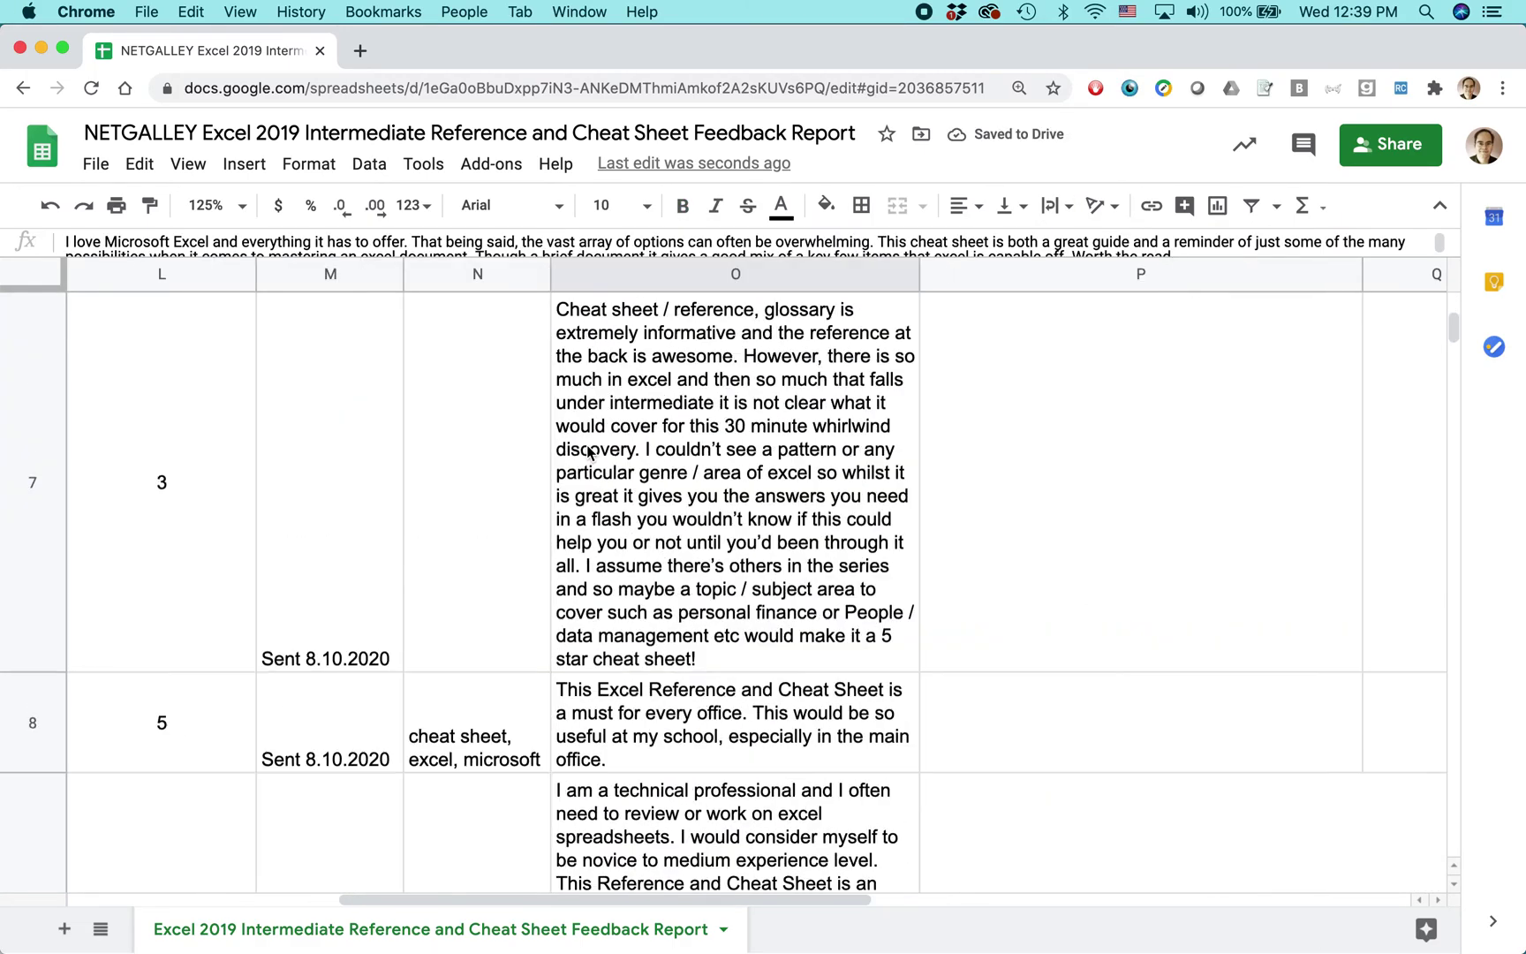
pyautogui.scroll(2, 587, 451)
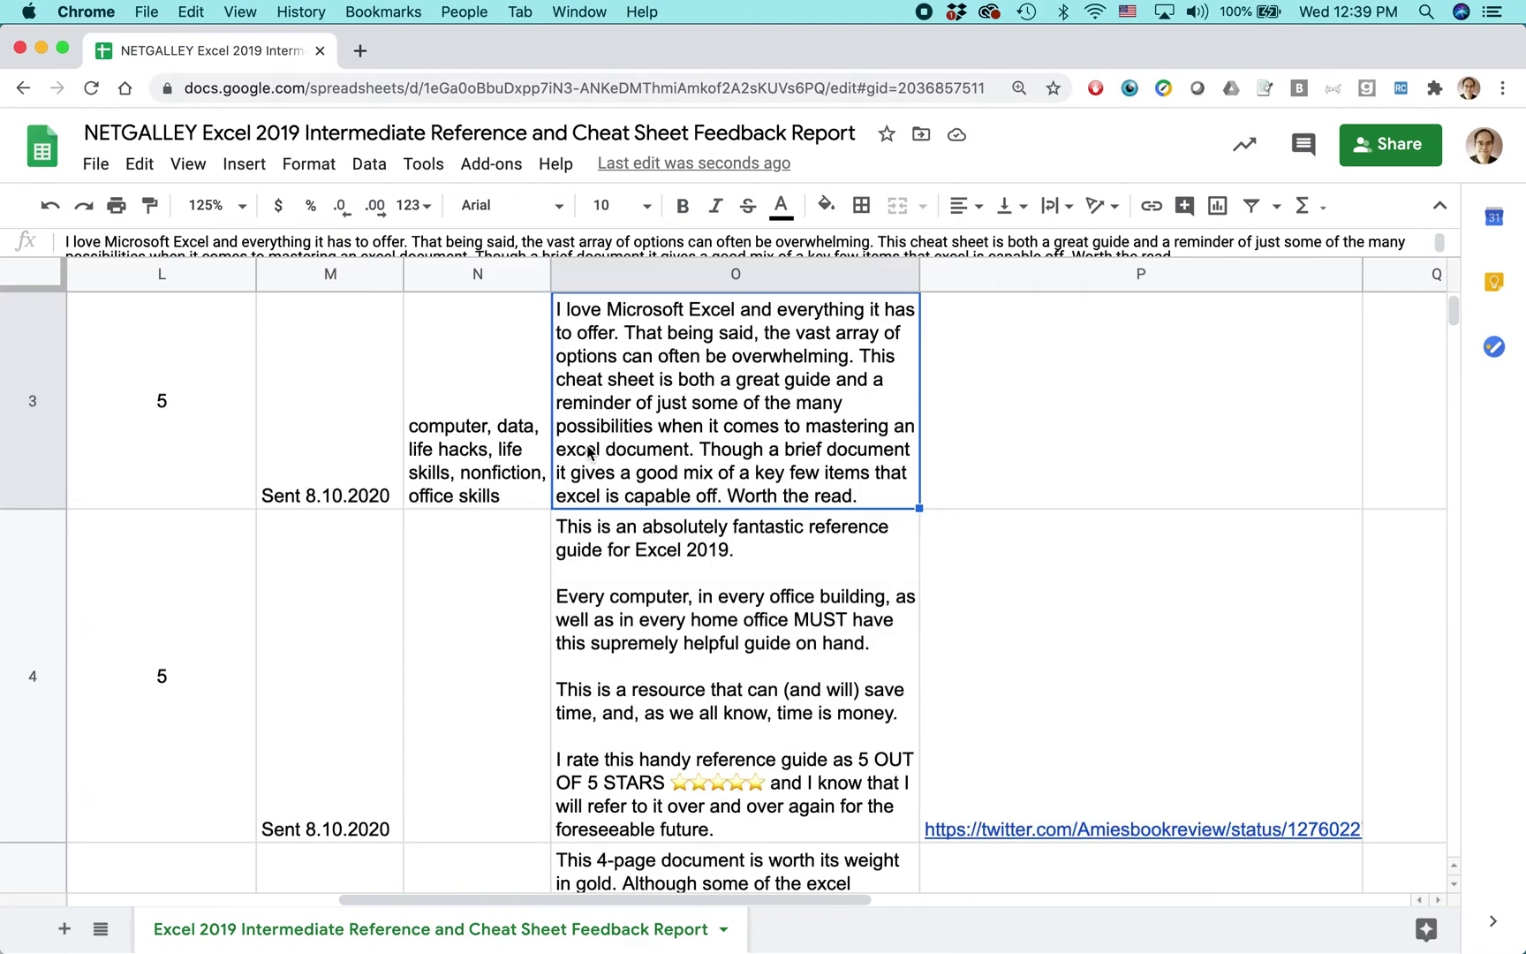
pyautogui.scroll(2, 589, 451)
pyautogui.scroll(-2, 653, 549)
pyautogui.scroll(-5, 689, 585)
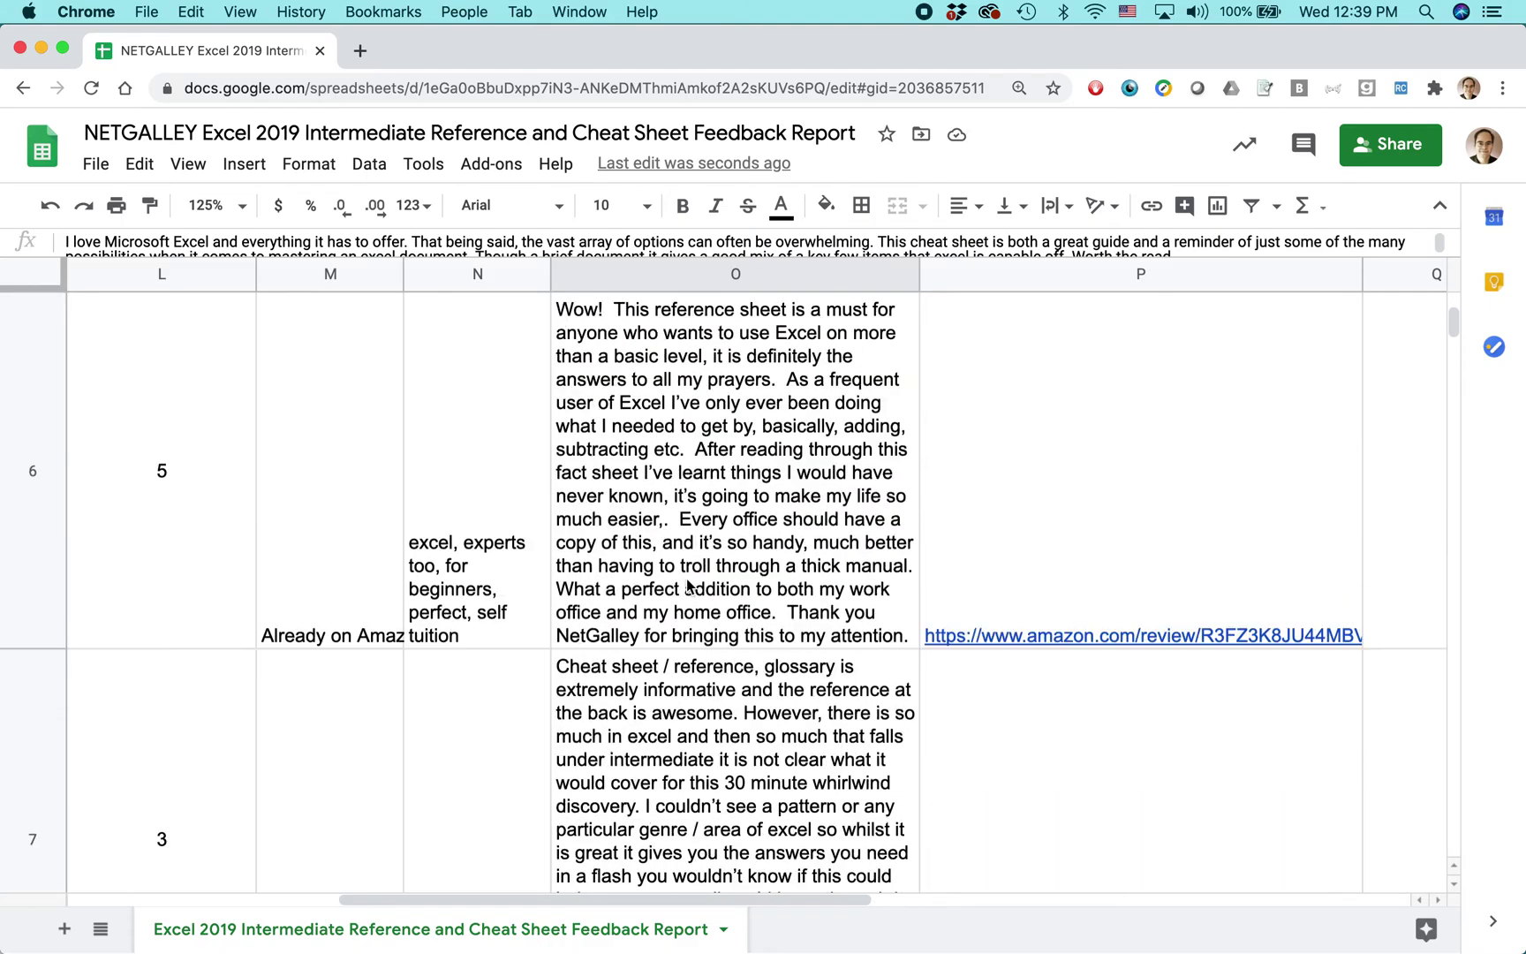
pyautogui.scroll(-5, 690, 584)
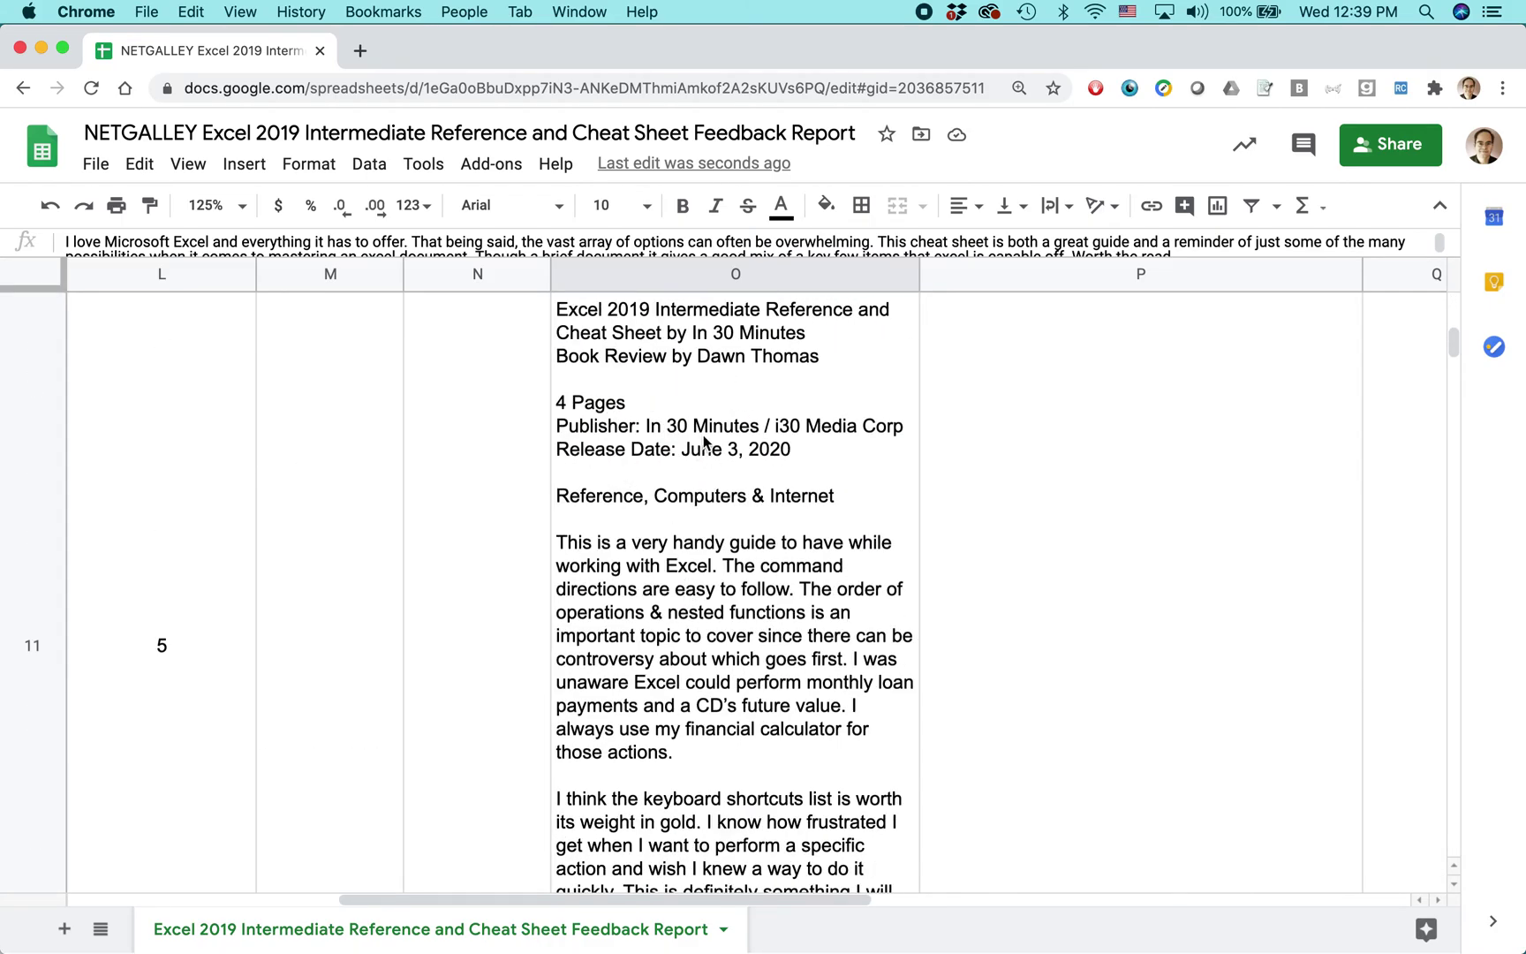
pyautogui.scroll(-3, 703, 574)
pyautogui.scroll(15, 697, 547)
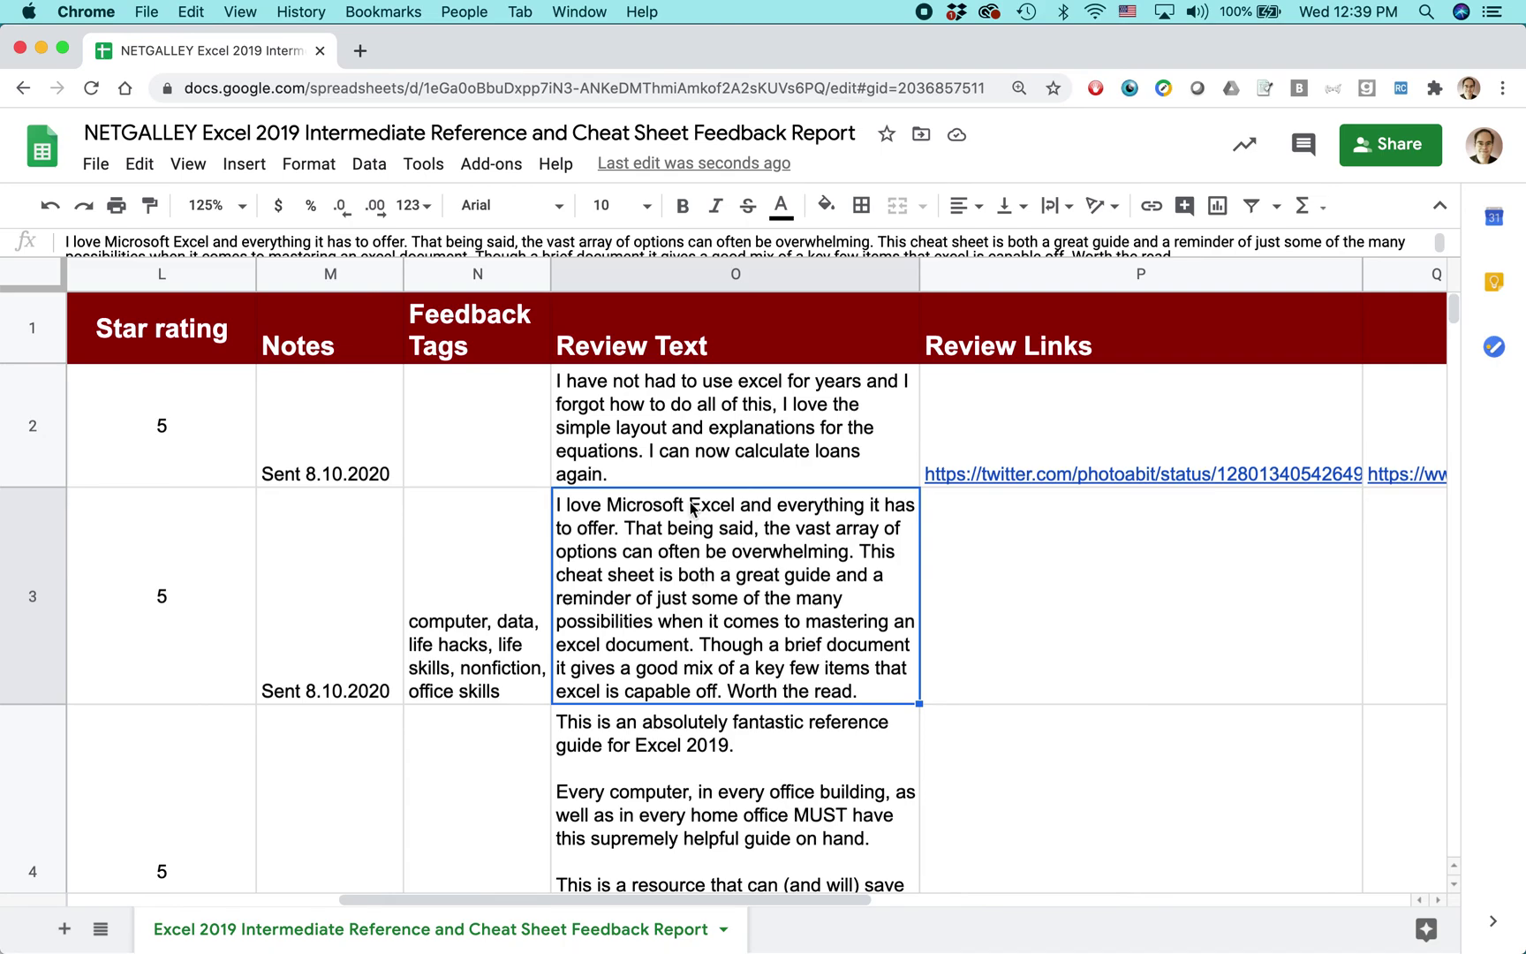
pyautogui.hscroll(-10, 690, 508)
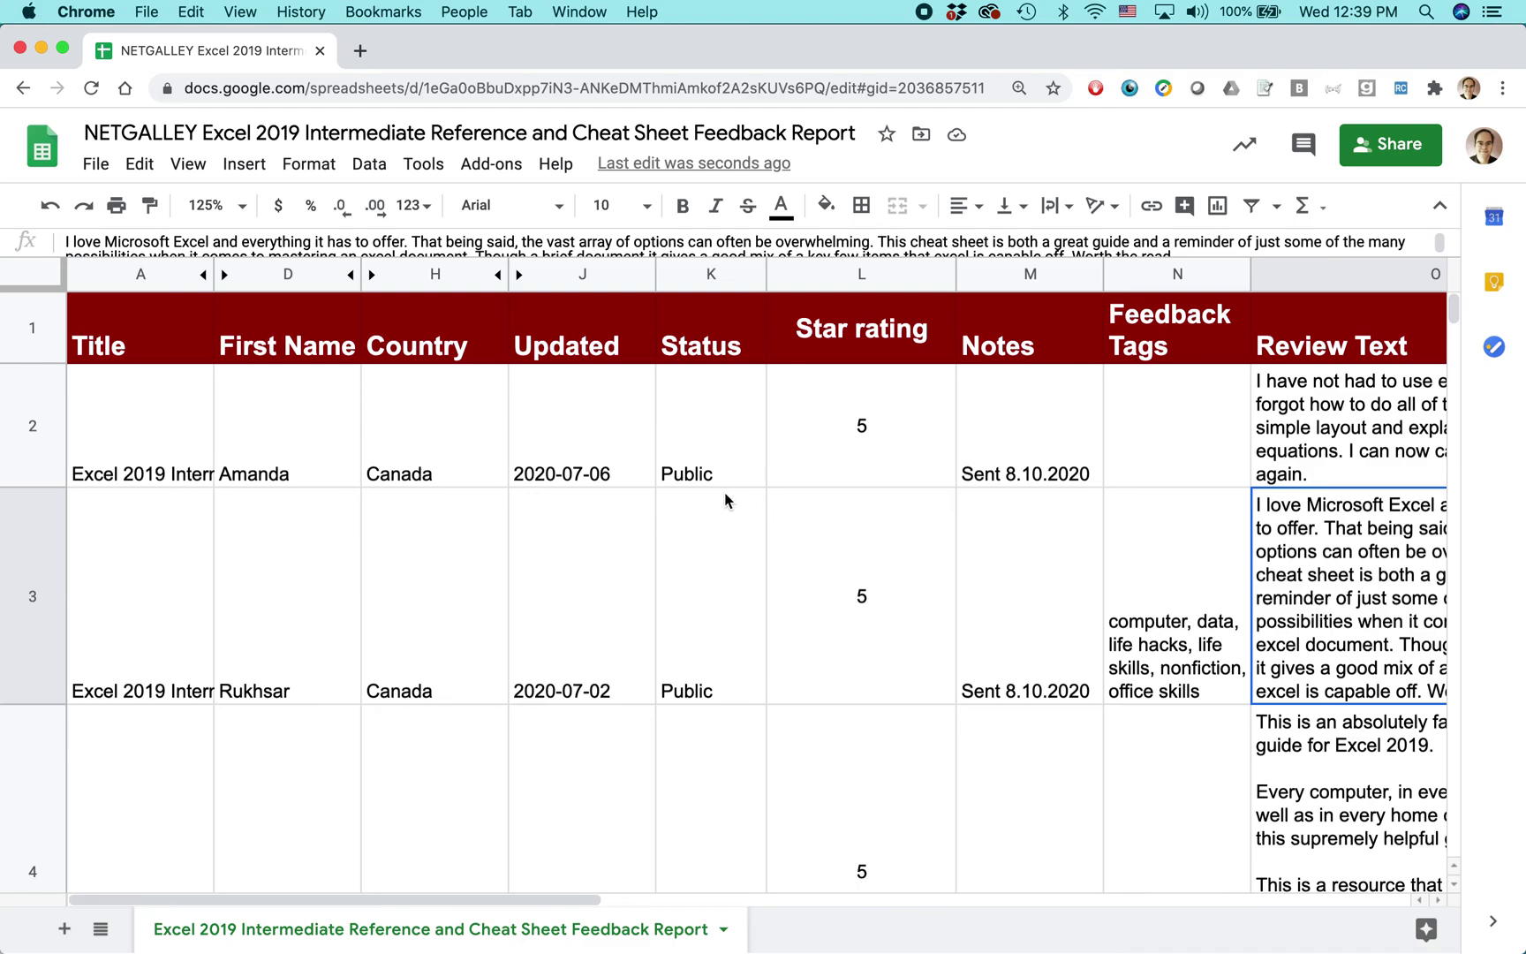
# Step: Switch back to Firefox showing the googledrive.in30minutes.com book page
pyautogui.press('super+Tab')
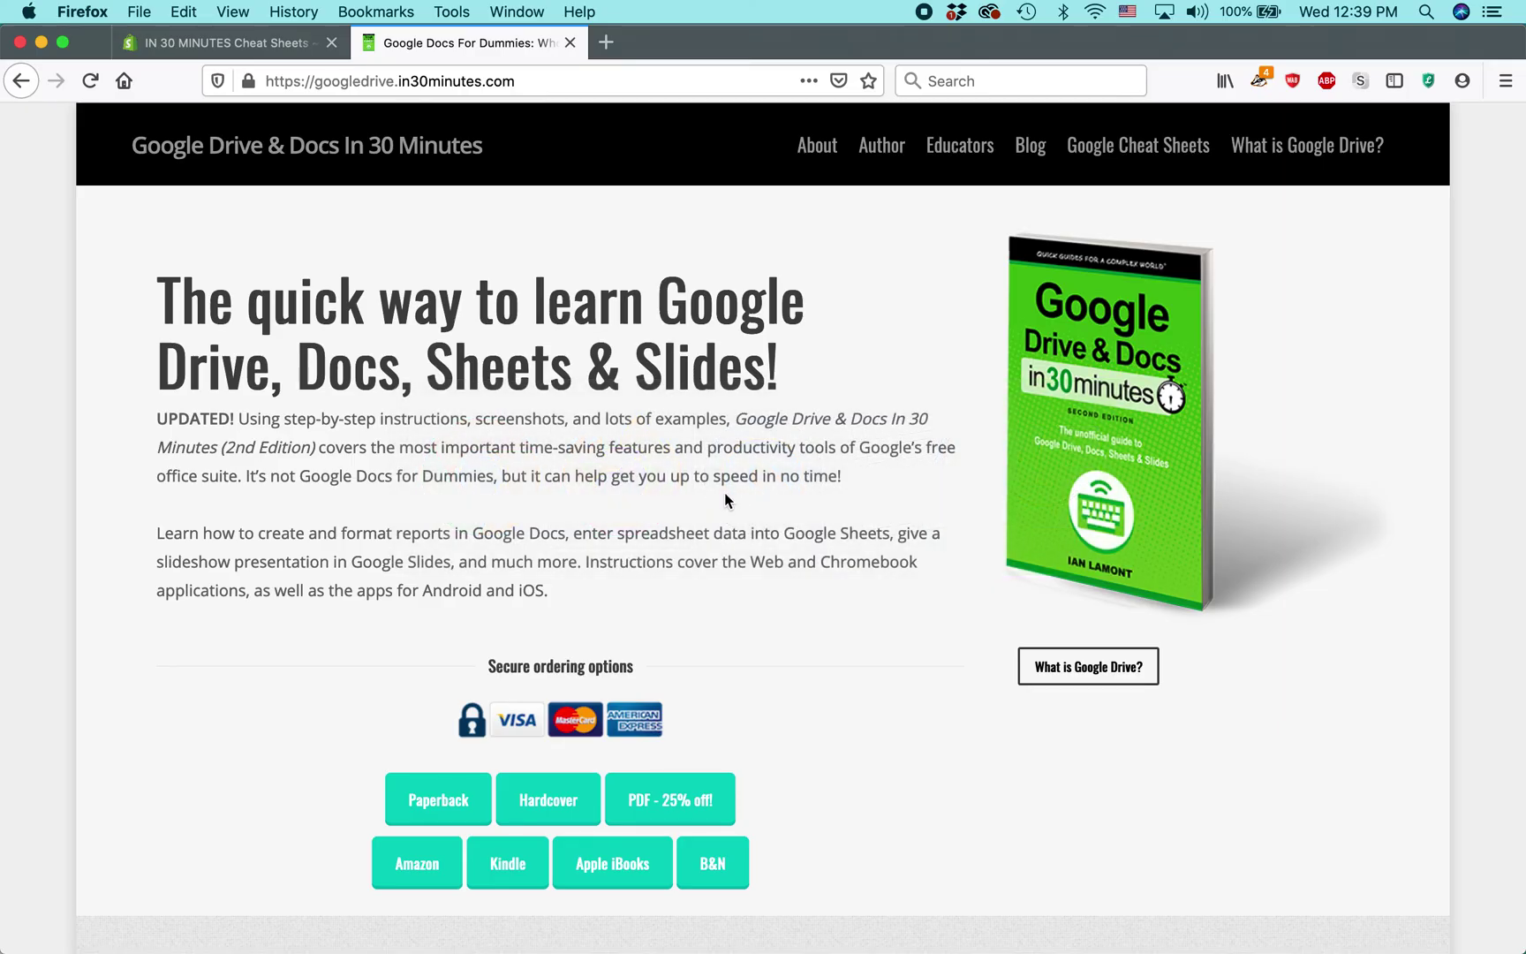